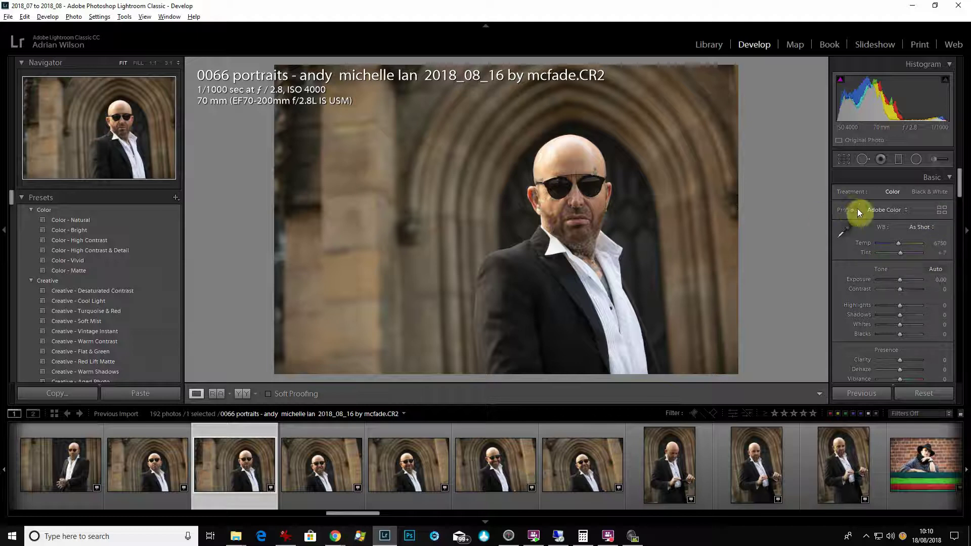
Open the profile browser and preview the Vintage, Modern and Artistic profiles on the portrait.
left_click(942, 210)
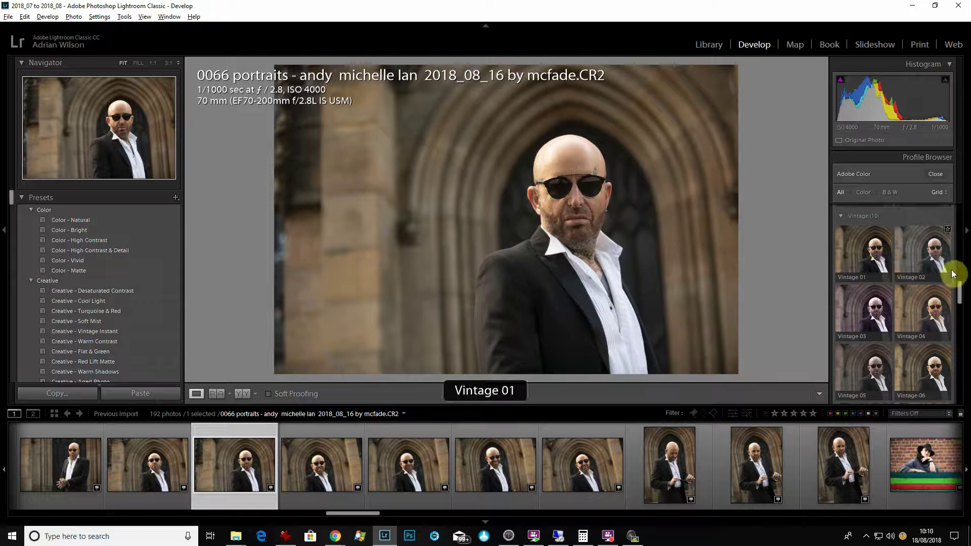
left_click_drag(959, 291, 961, 304)
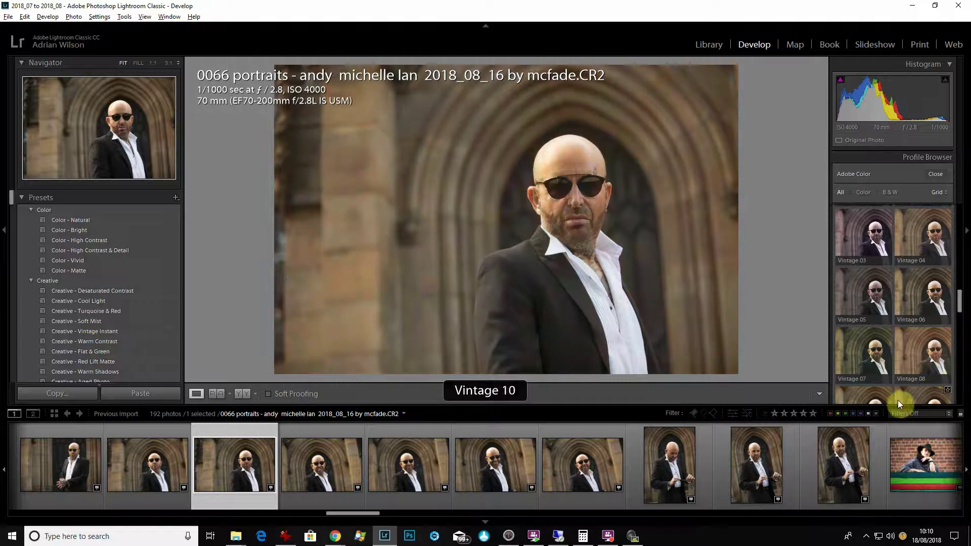
scroll(858, 258, "up", 1)
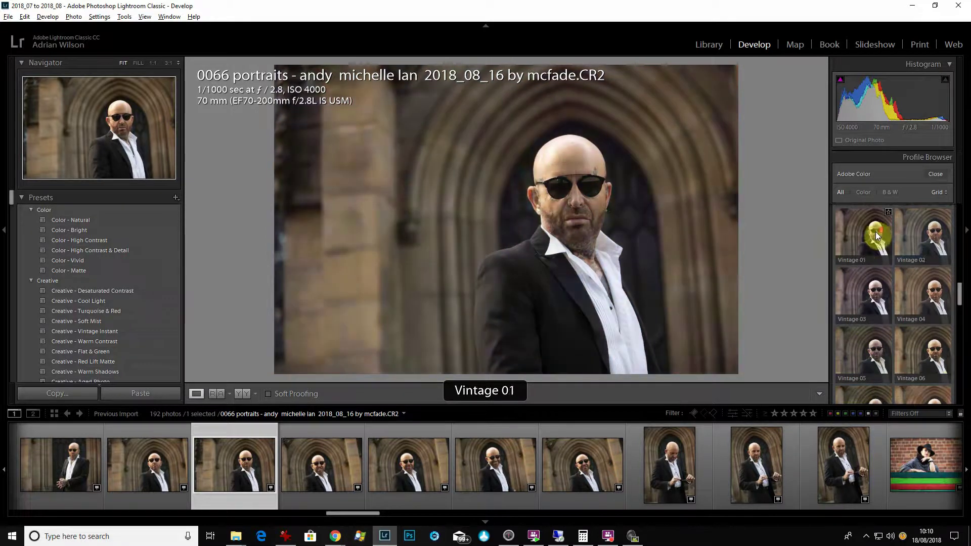
scroll(907, 232, "up", 1)
scroll(890, 266, "up", 2)
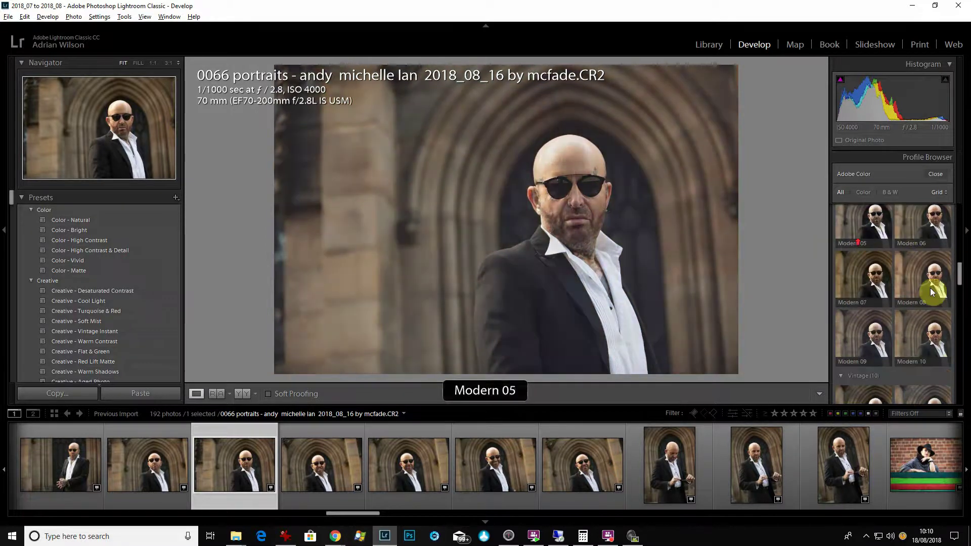
scroll(960, 280, "down", 2)
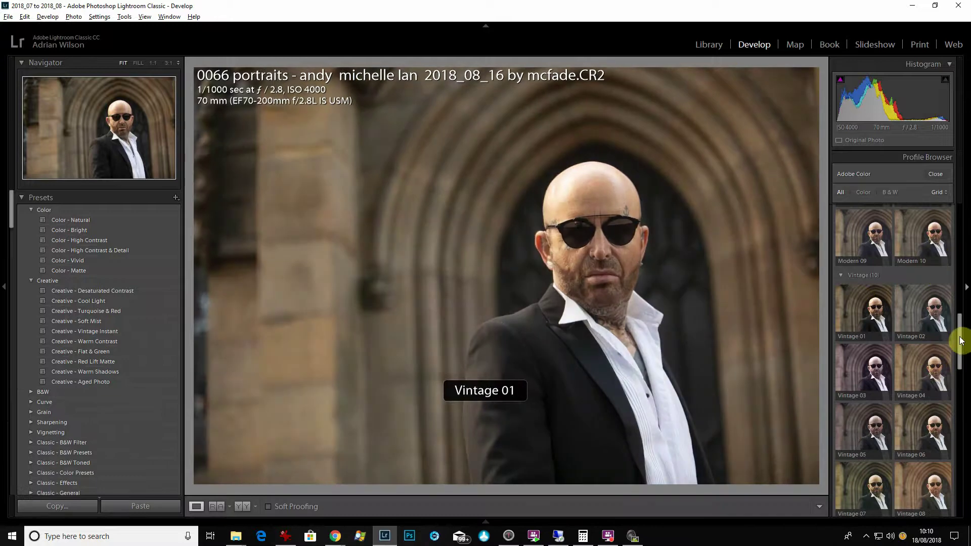
left_click_drag(960, 336, 964, 296)
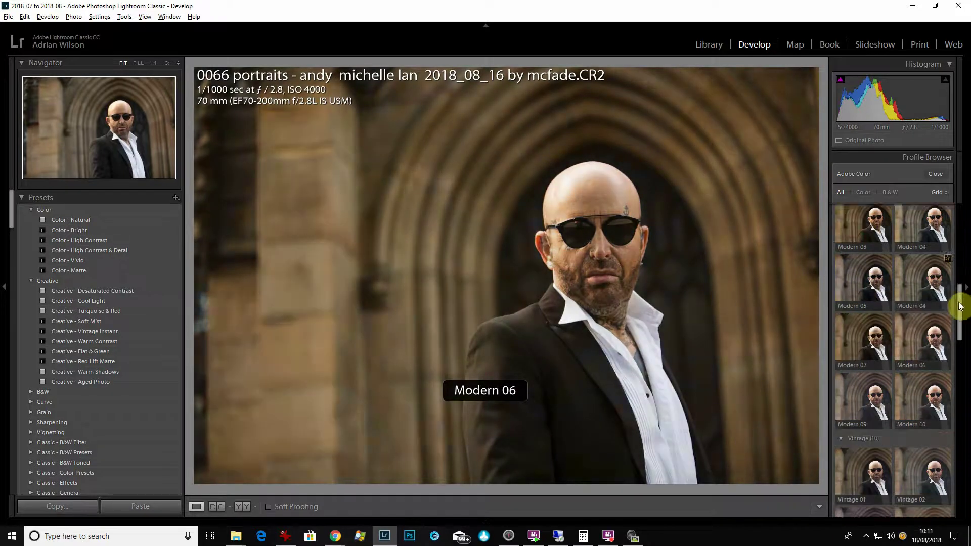
left_click_drag(961, 304, 961, 345)
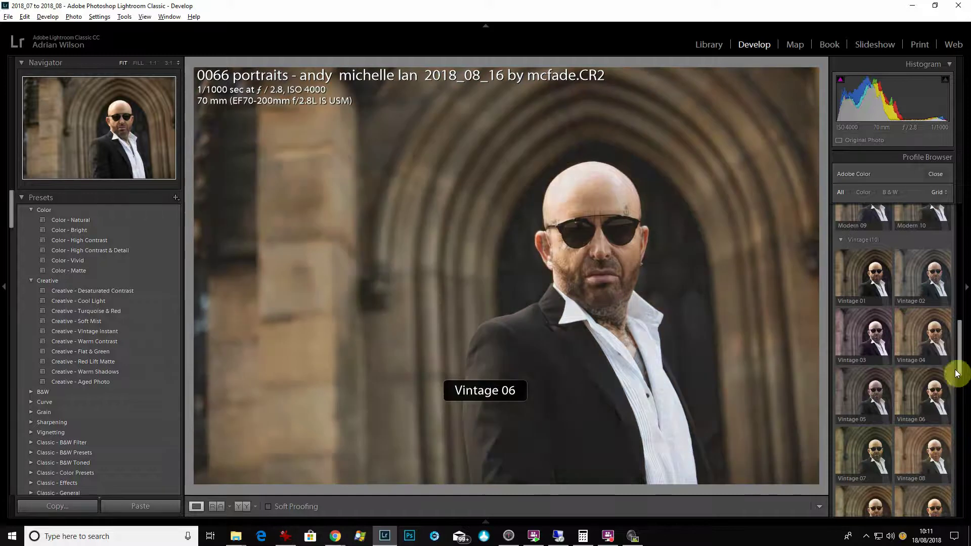
left_click_drag(959, 371, 961, 265)
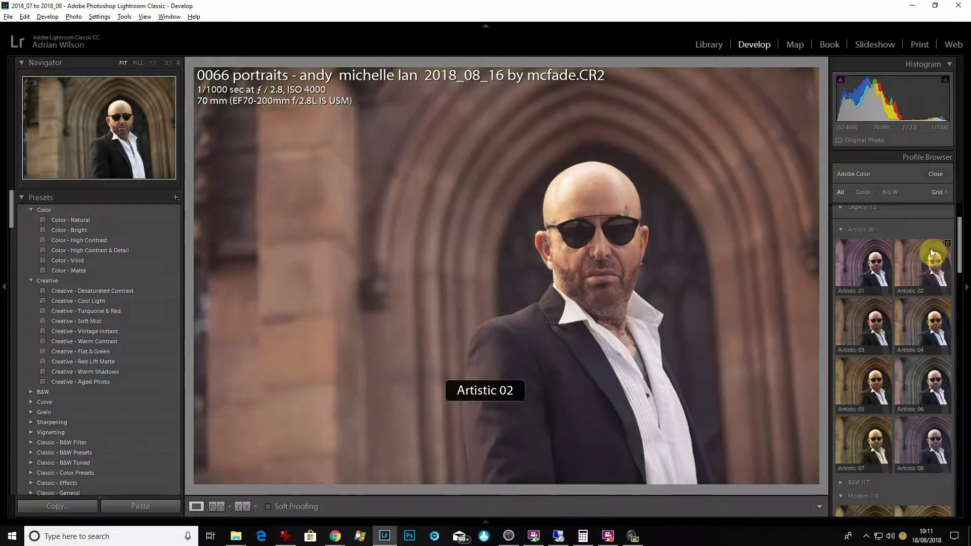
Apply the Artistic 02 profile to the portrait with an amount of 146 and close the profile browser.
left_click(932, 259)
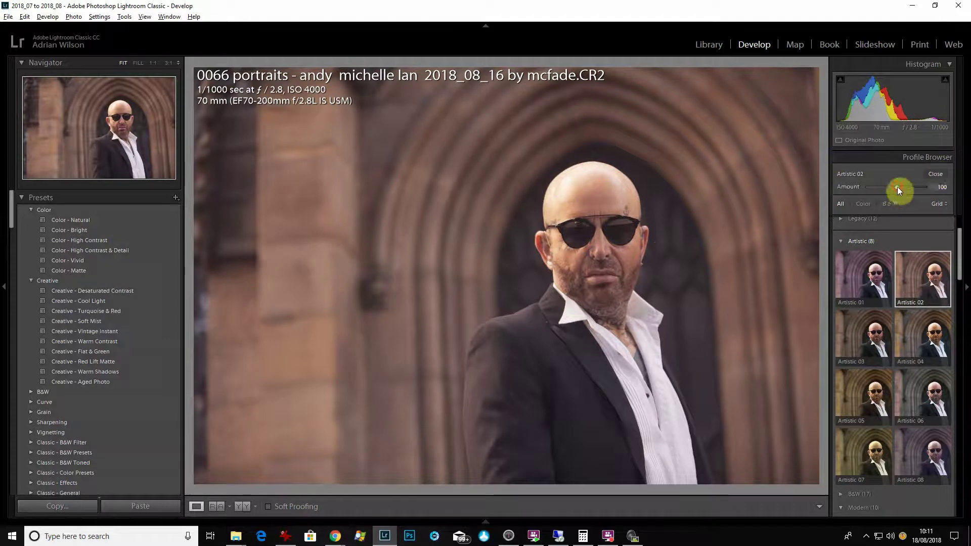
left_click_drag(898, 188, 909, 223)
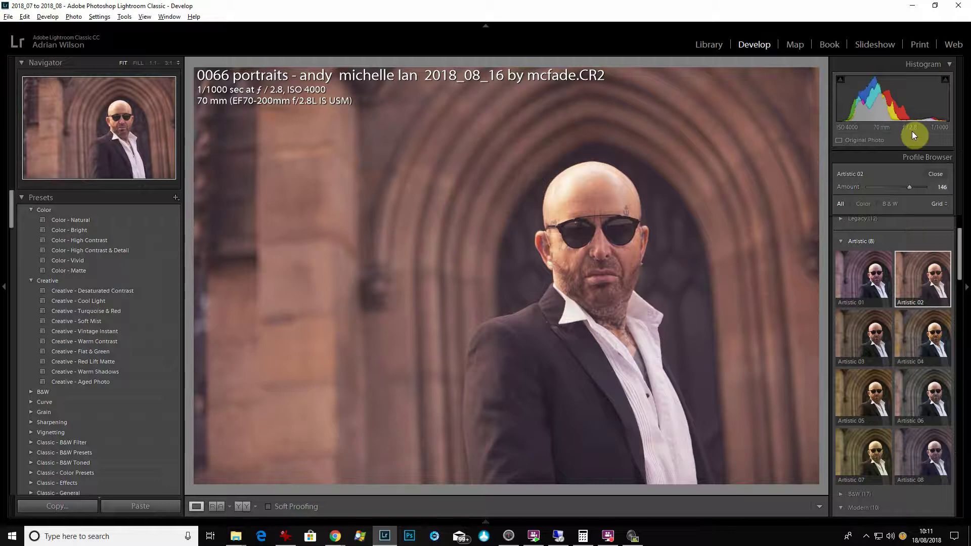
left_click(937, 174)
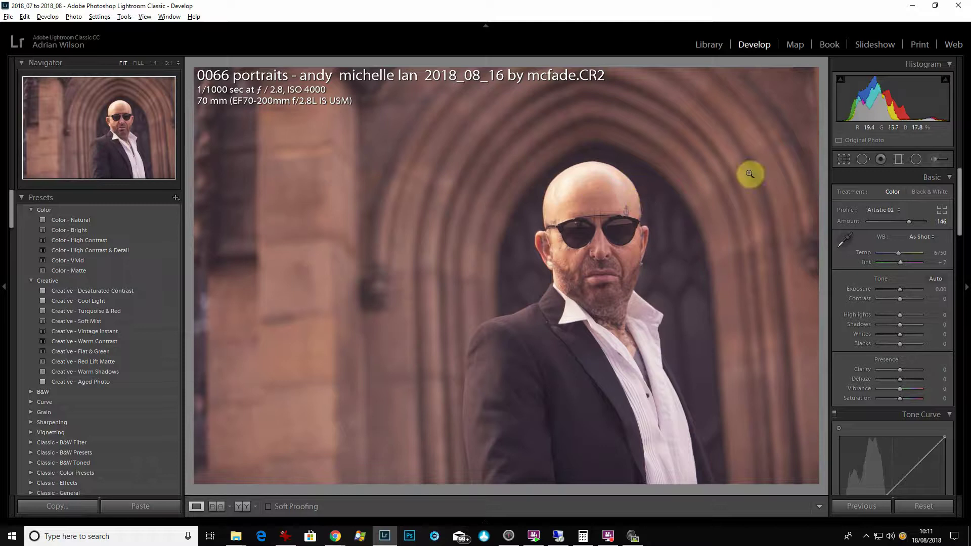
Lower the portrait's highlights to -65 and raise the whites to +15.
mouse_move(897, 315)
left_mouse_down()
mouse_move(883, 314)
mouse_move(916, 318)
mouse_move(879, 317)
mouse_move(885, 323)
left_mouse_up()
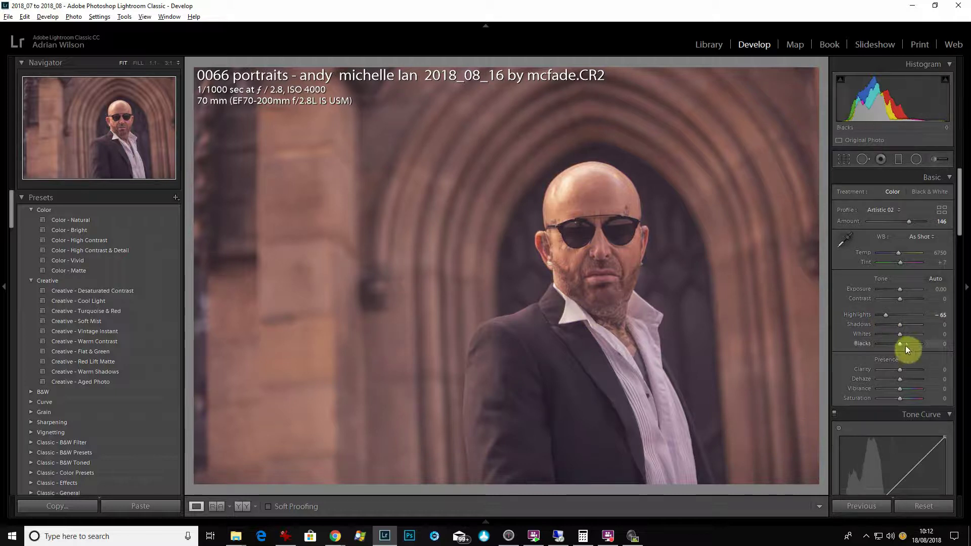
left_click_drag(901, 332, 905, 335)
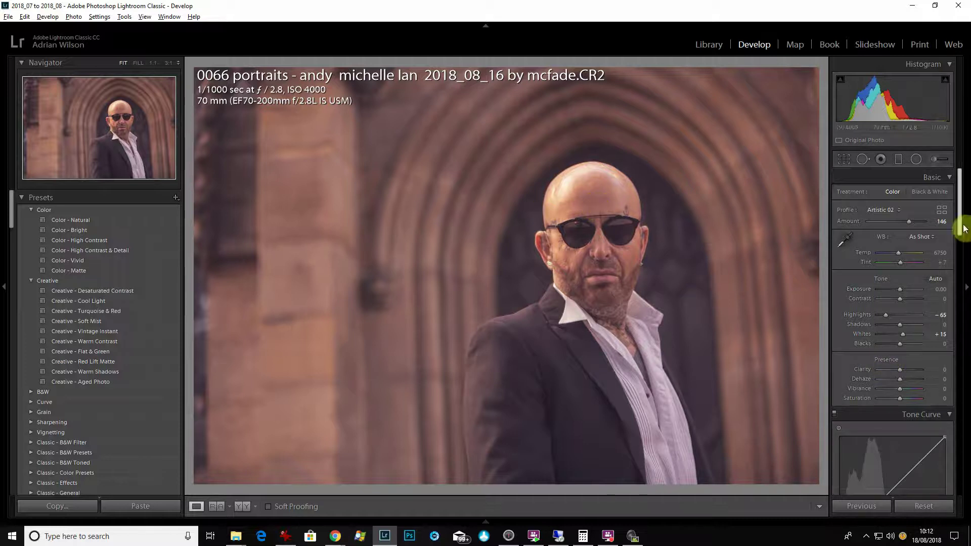
Brighten the midtones by raising the RGB point curve with targeted adjustment on the man's face.
left_click_drag(960, 218, 960, 247)
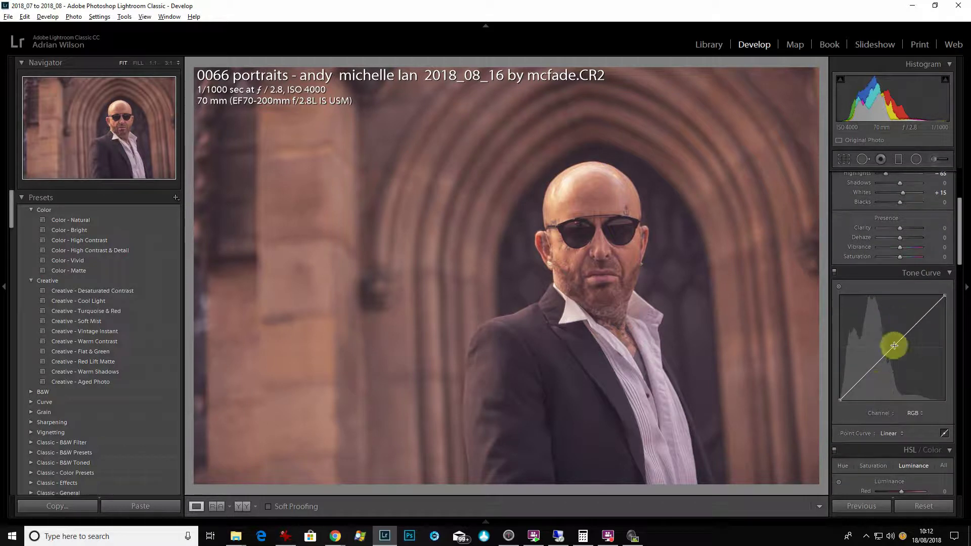
left_click(838, 287)
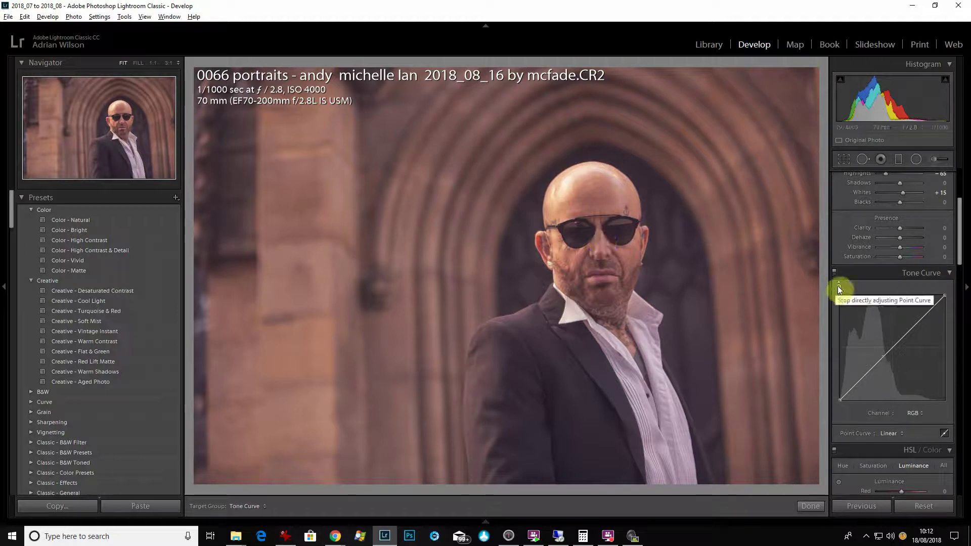
left_click(604, 244)
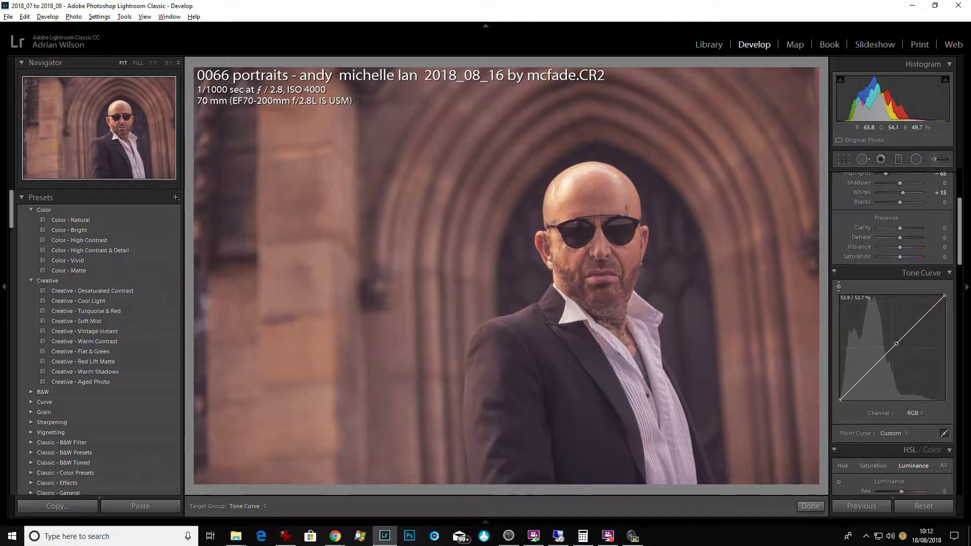
left_click_drag(604, 244, 604, 202)
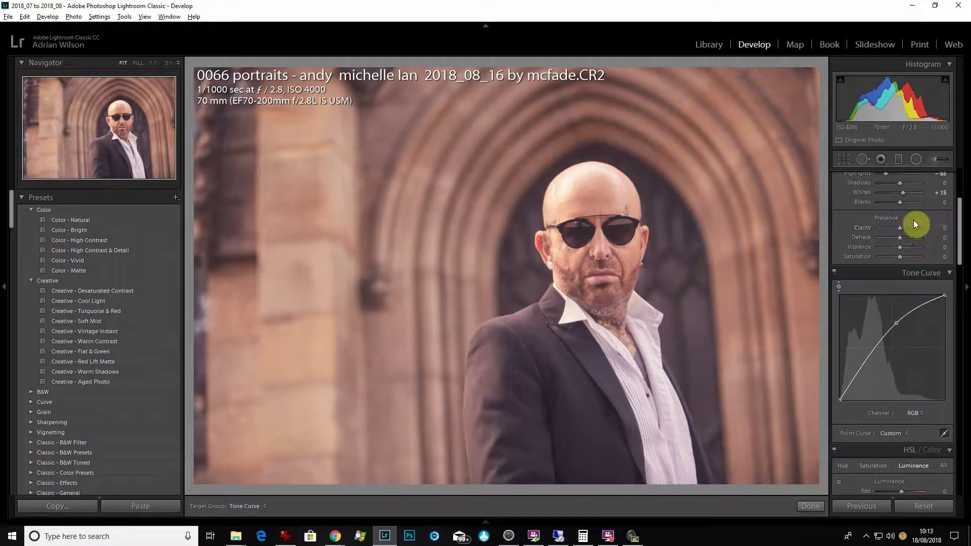
Reduce the contrast to -27 and set the clarity to +39.
left_click_drag(961, 222, 962, 202)
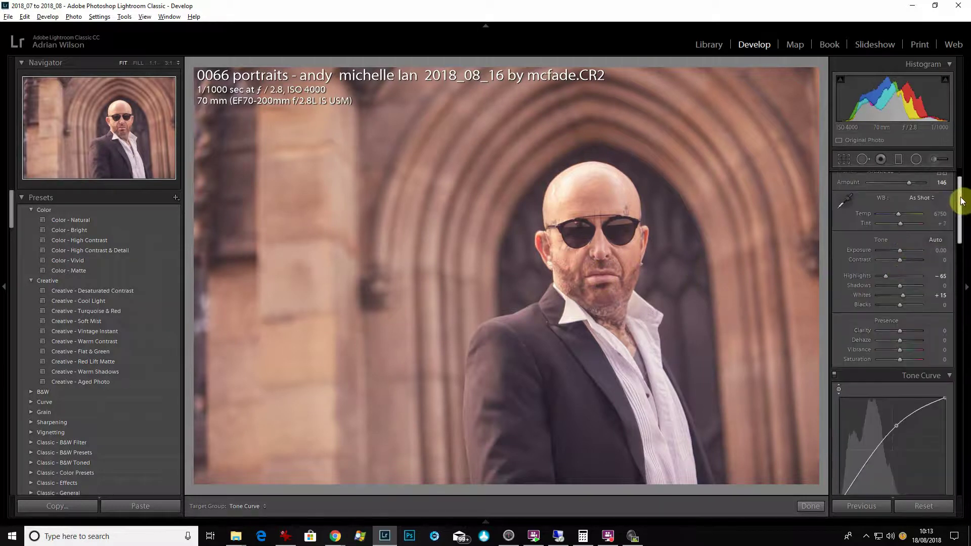
mouse_move(901, 260)
left_mouse_down()
mouse_move(885, 262)
mouse_move(918, 265)
mouse_move(895, 266)
left_mouse_up()
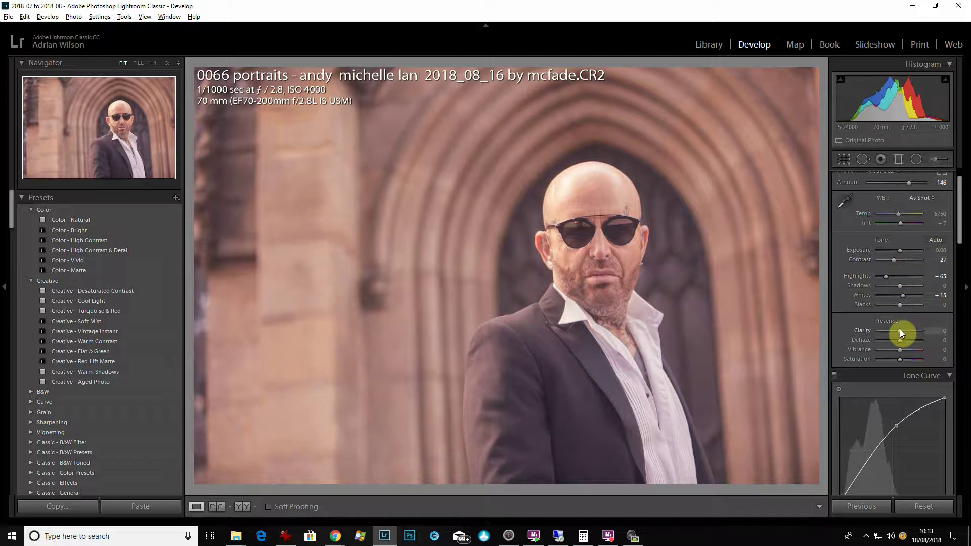
mouse_move(900, 330)
left_mouse_down()
mouse_move(912, 331)
mouse_move(890, 334)
left_mouse_up()
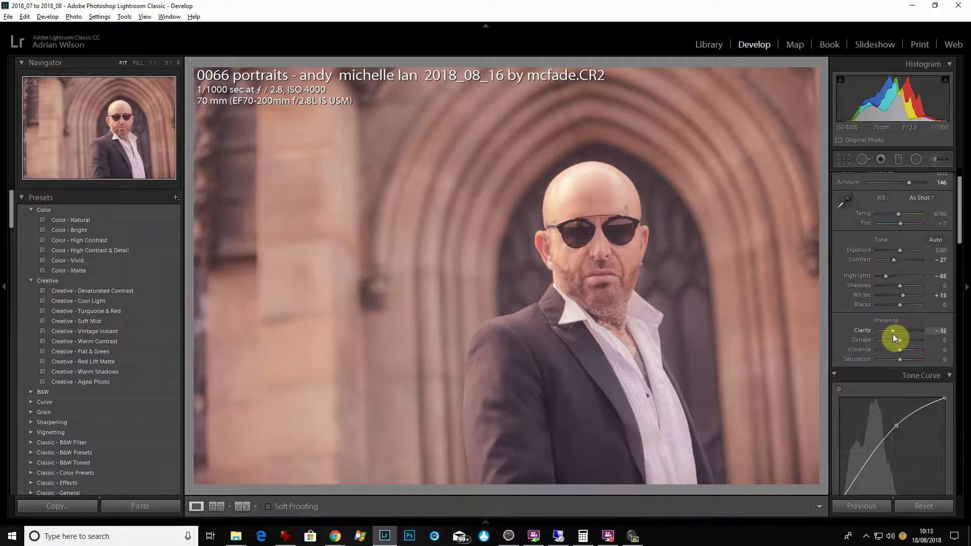
left_click_drag(895, 334, 907, 335)
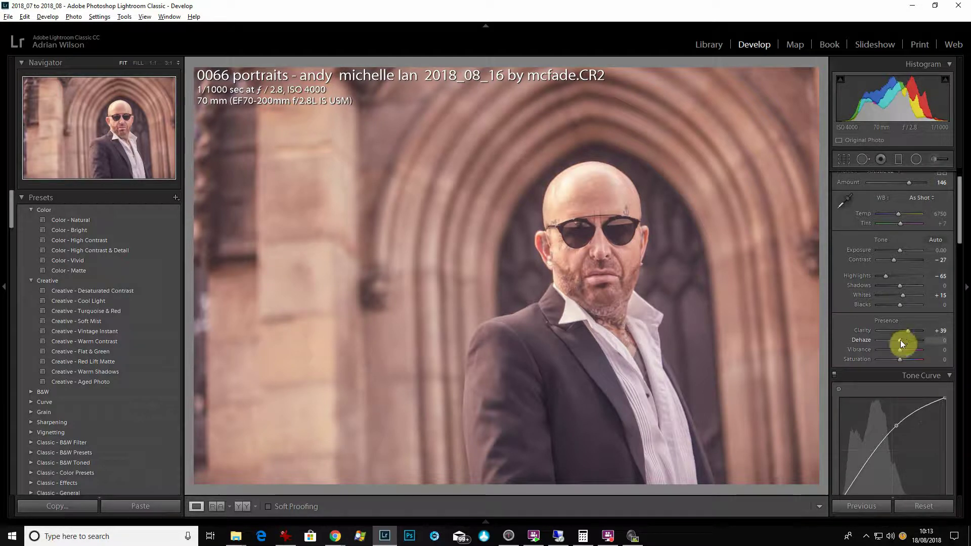
Try several positive and negative dehaze amounts on the portrait and settle on +29.
mouse_move(900, 340)
left_mouse_down()
mouse_move(888, 341)
mouse_move(904, 342)
left_mouse_up()
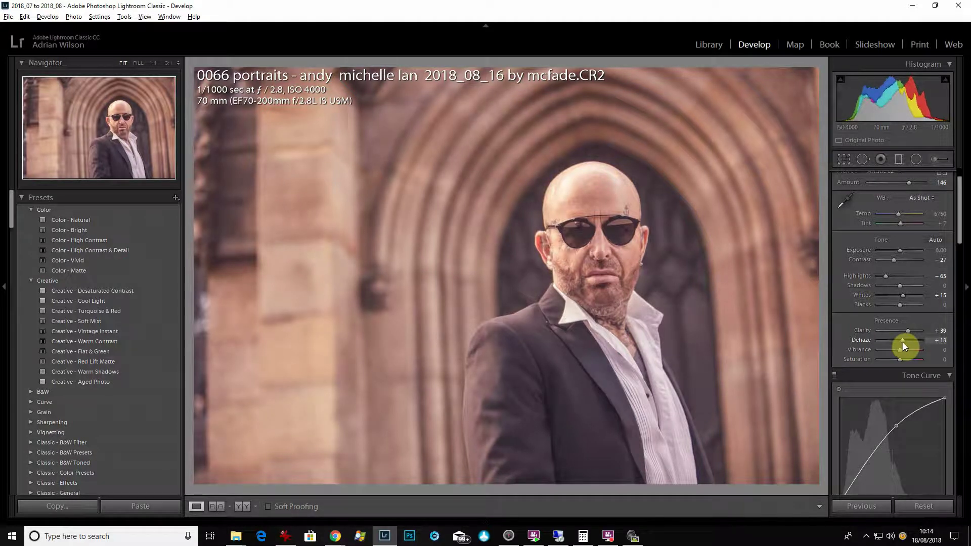
left_click_drag(902, 342, 905, 343)
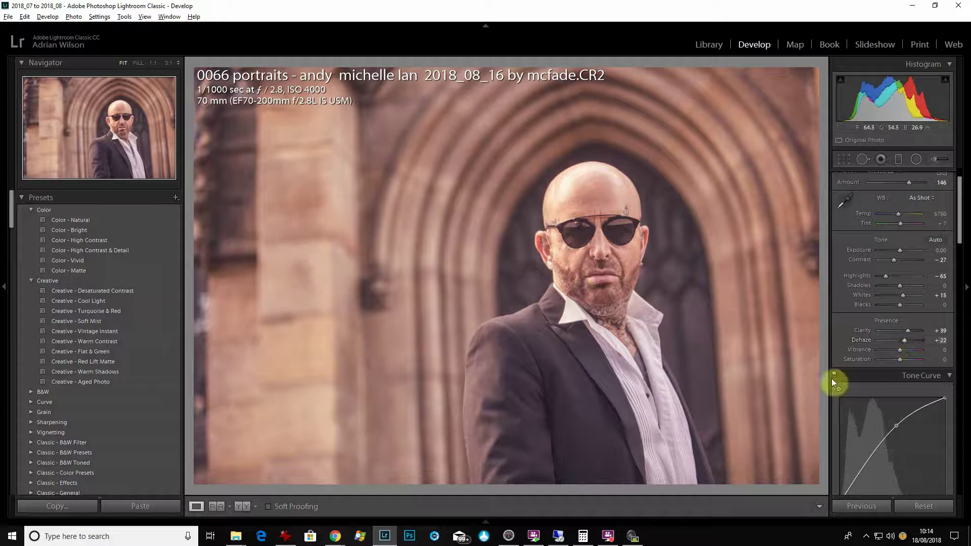
left_click(898, 338)
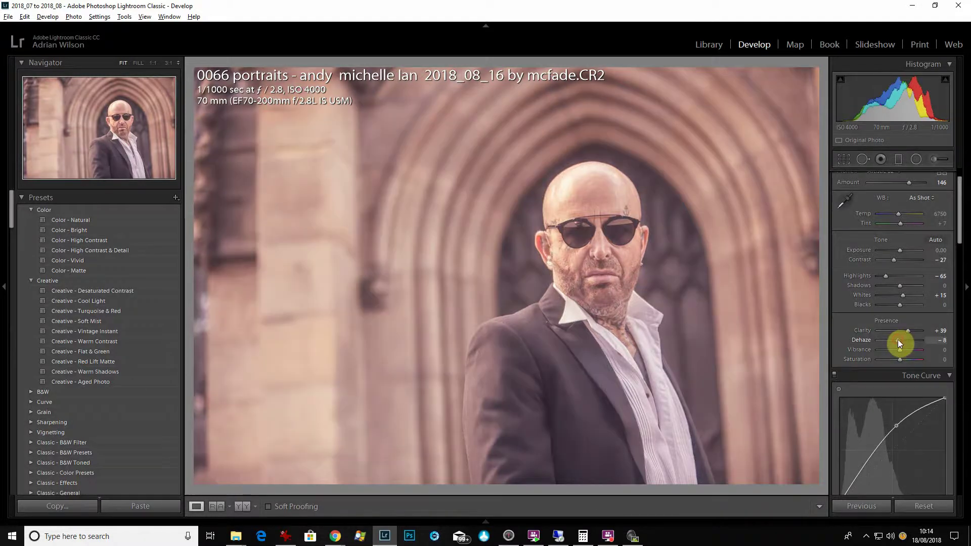
left_click_drag(899, 340, 905, 340)
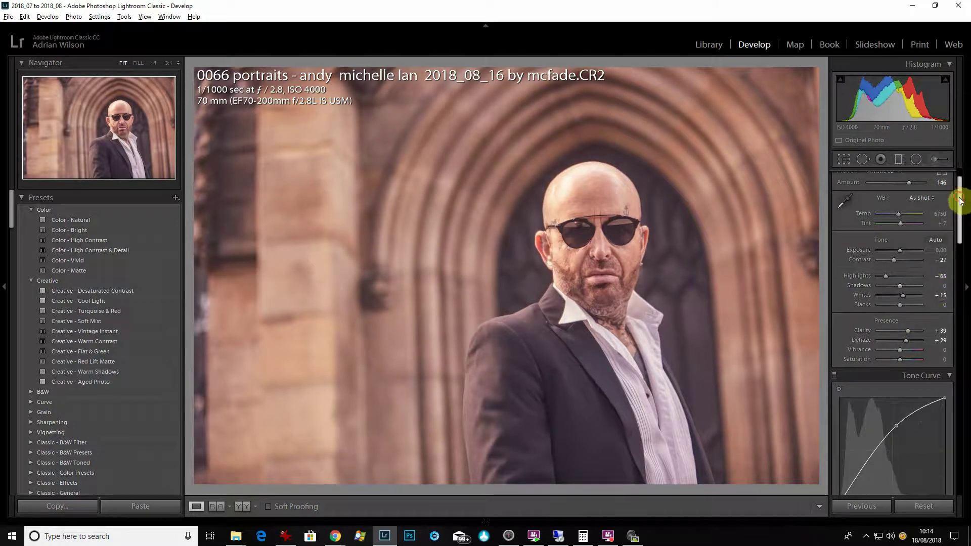
Tint the split-toning shadows blue, trying different shades and settling on hue 209 with saturation 22.
scroll(961, 205, "down", 3)
scroll(969, 227, "down", 6)
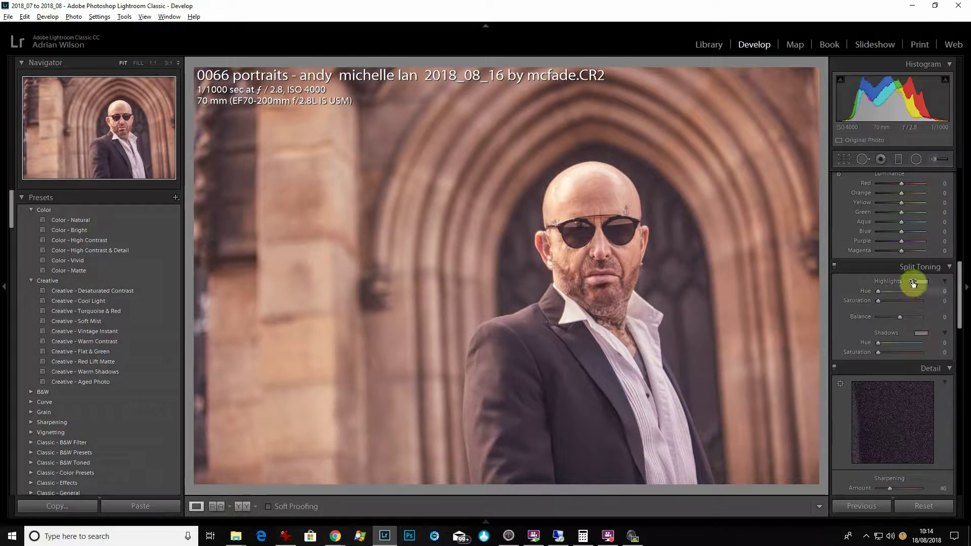
left_click(924, 333)
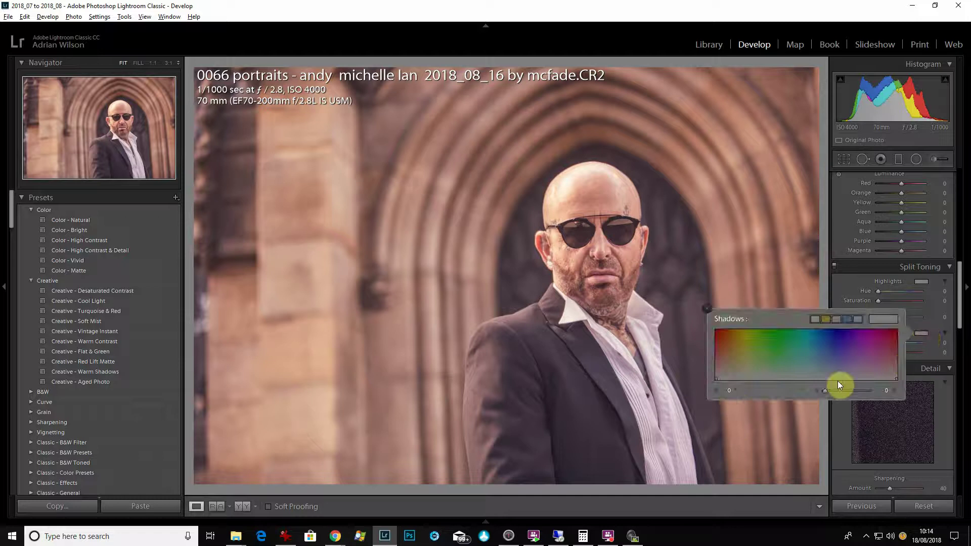
mouse_move(837, 381)
left_mouse_down()
mouse_move(817, 372)
mouse_move(822, 366)
mouse_move(824, 386)
mouse_move(825, 367)
left_mouse_up()
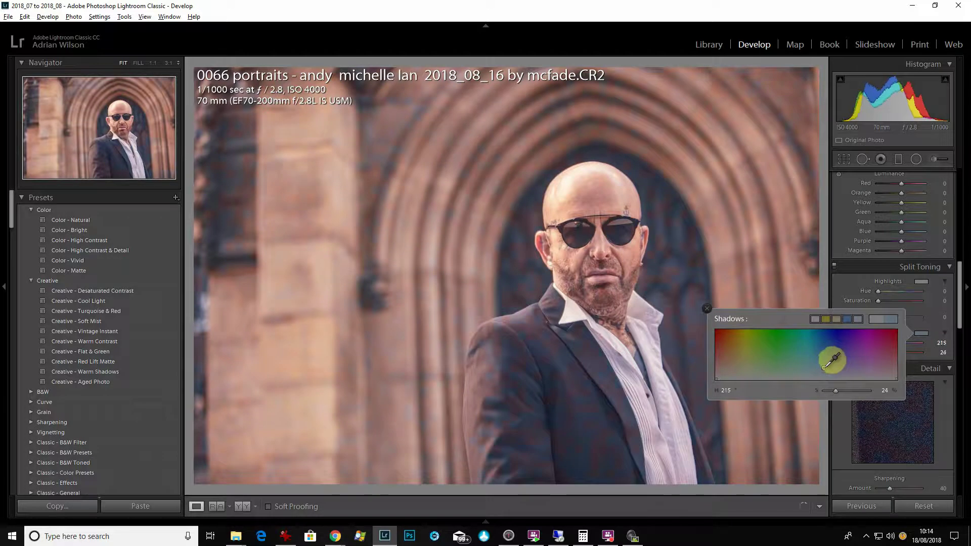
left_click(954, 326)
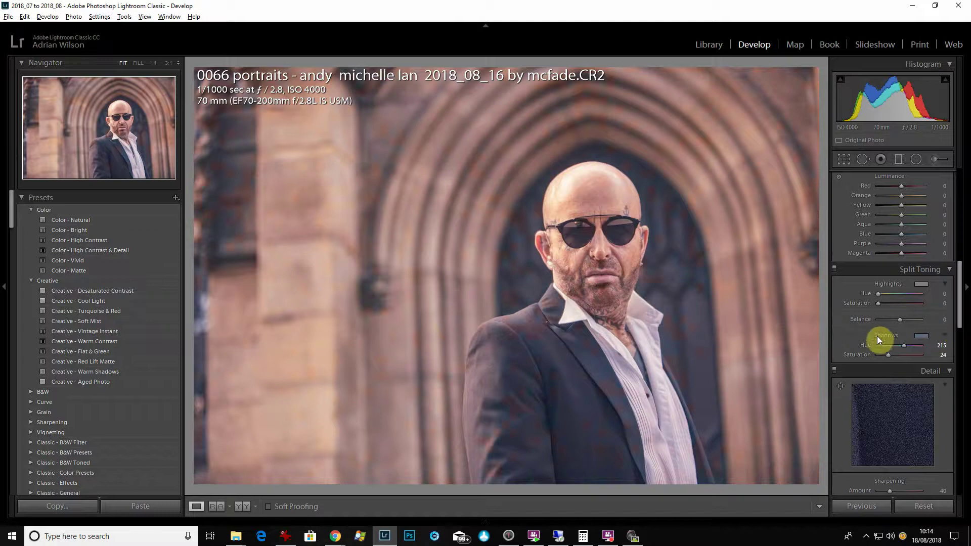
left_click(925, 336)
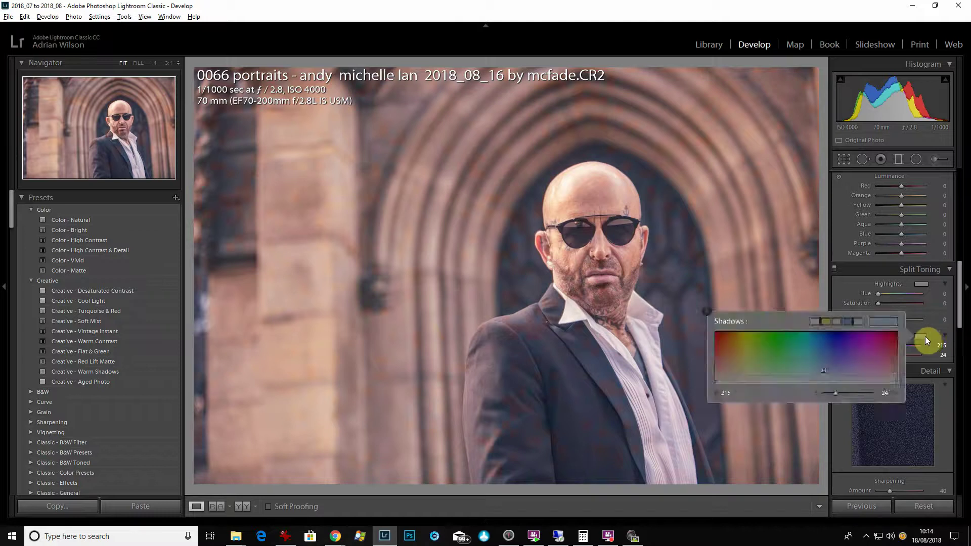
left_click(776, 344)
left_click_drag(809, 331, 817, 354)
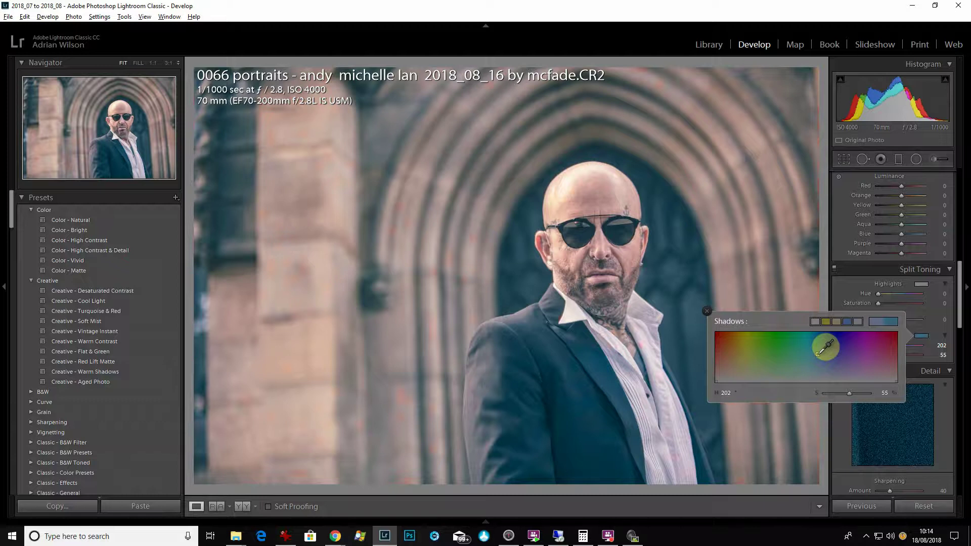
left_click_drag(820, 354, 818, 371)
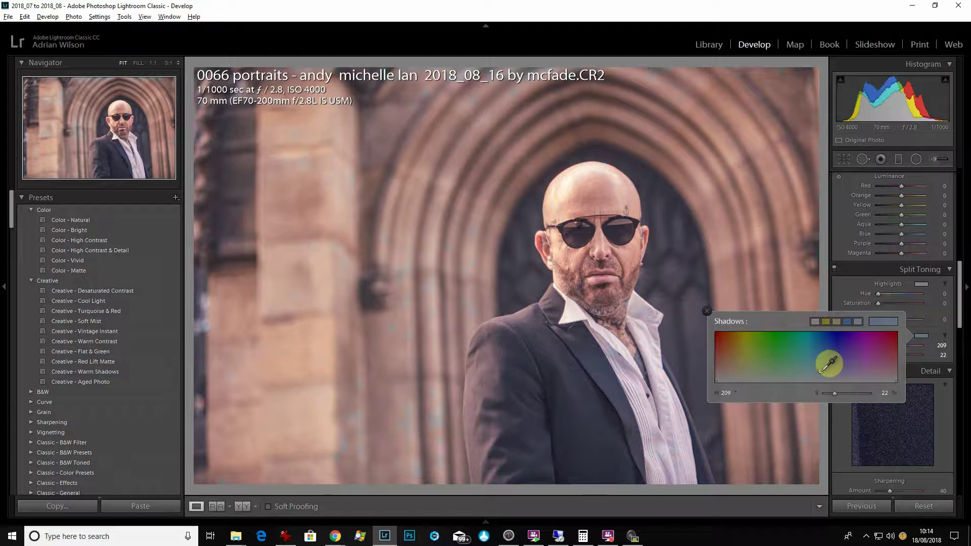
left_click(913, 293)
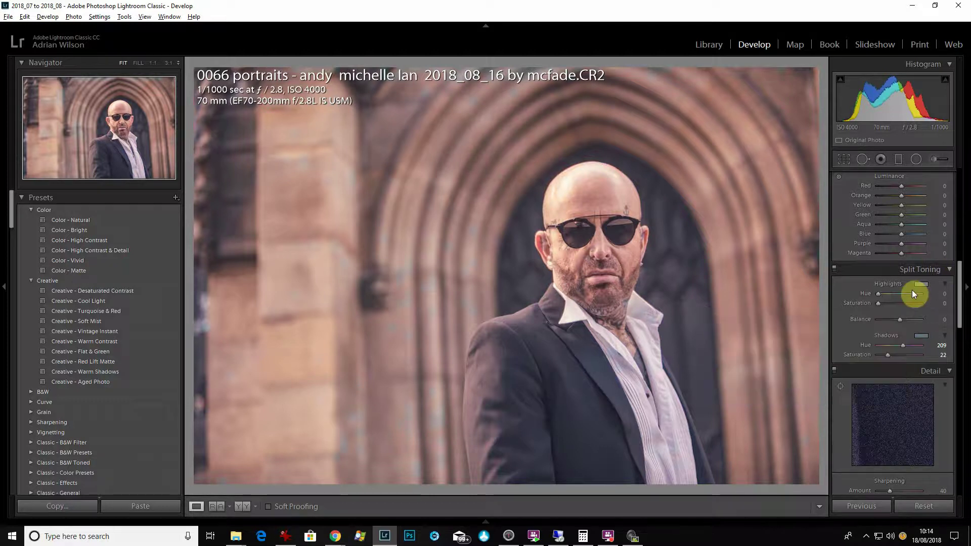
Set the split-toning highlights to hue 59 with saturation 0.
left_click(927, 284)
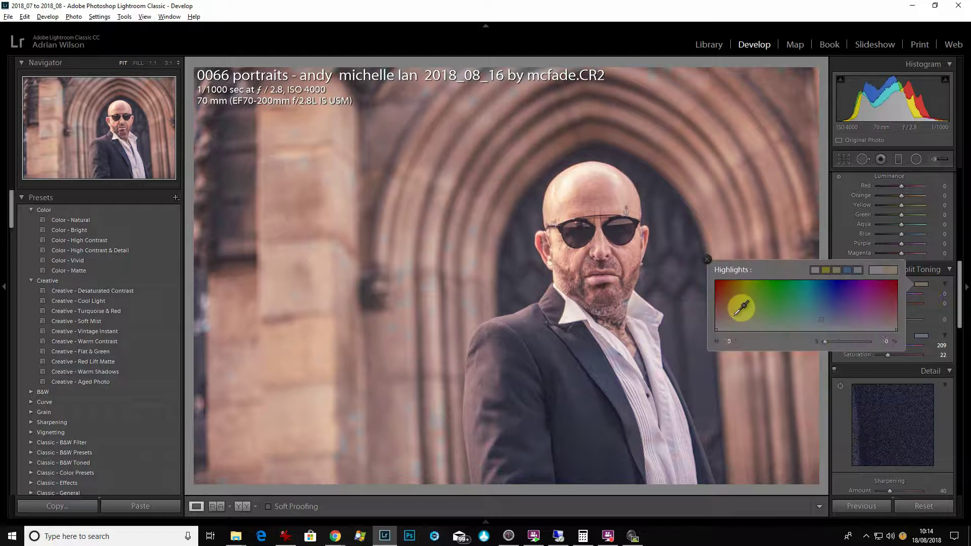
left_click_drag(741, 307, 743, 351)
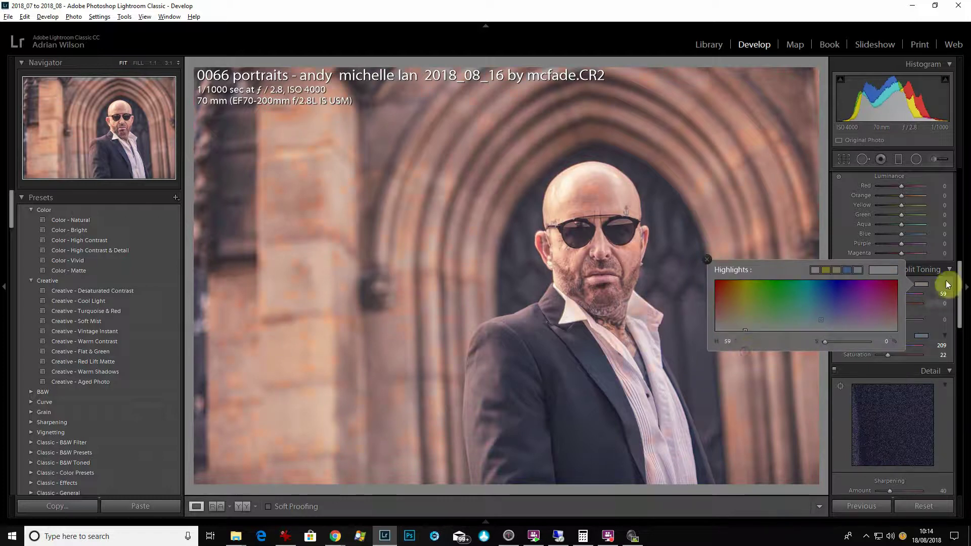
Close the highlights colour picker and raise the sharpening amount to 94.
left_click(918, 330)
scroll(899, 316, "down", 2)
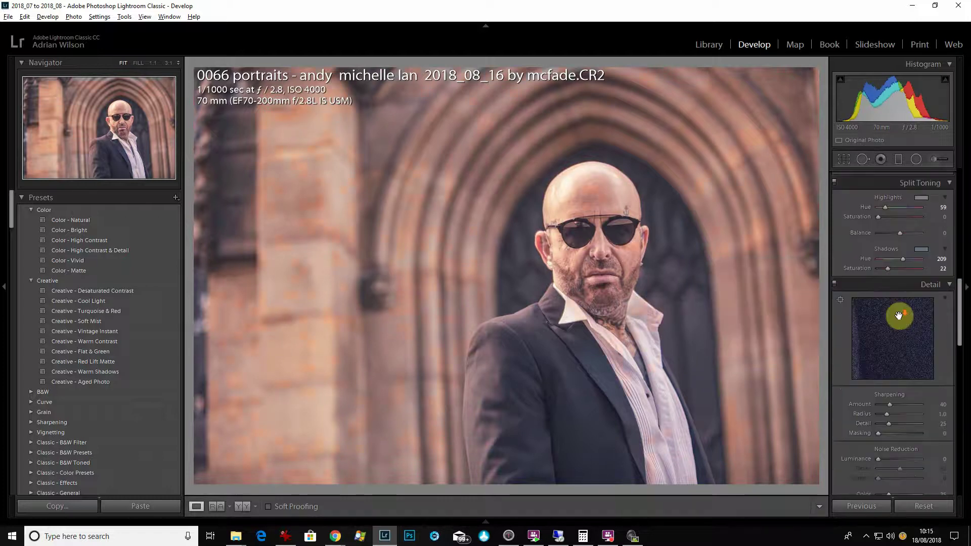
left_click(909, 404)
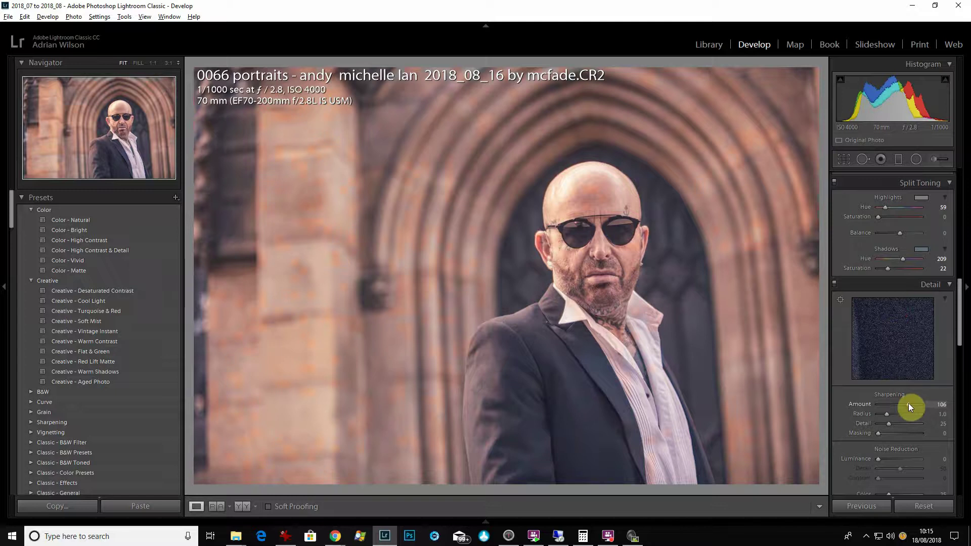
left_click_drag(908, 406, 905, 406)
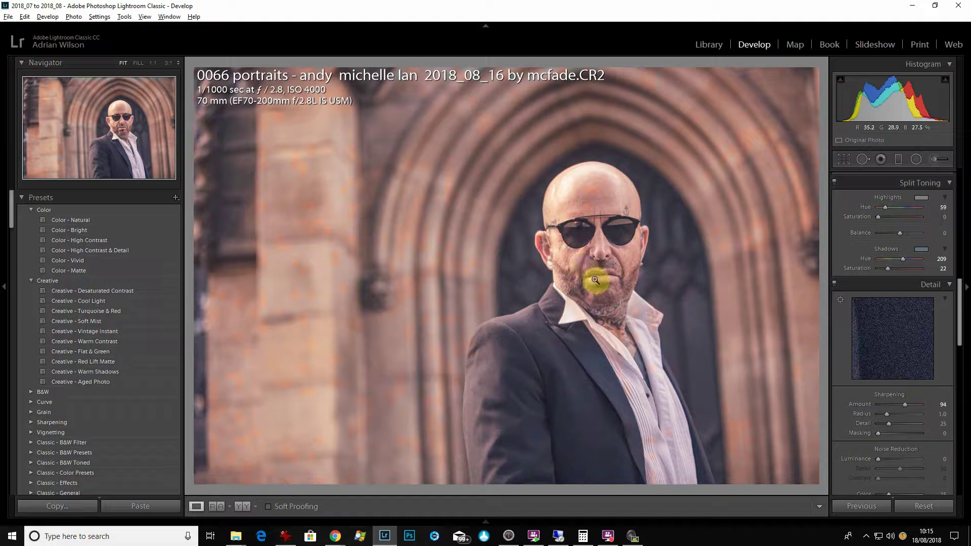
Set luminance noise reduction to 26 while checking the grain at 1:1, and fine-tune the sharpening amount.
left_click(490, 252)
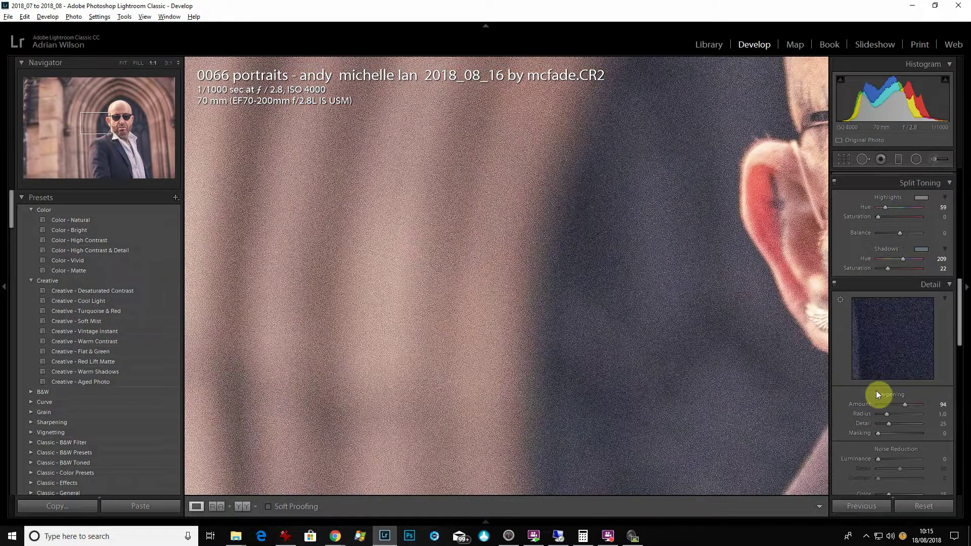
left_click(891, 459)
left_click_drag(891, 459, 889, 459)
left_click(580, 259)
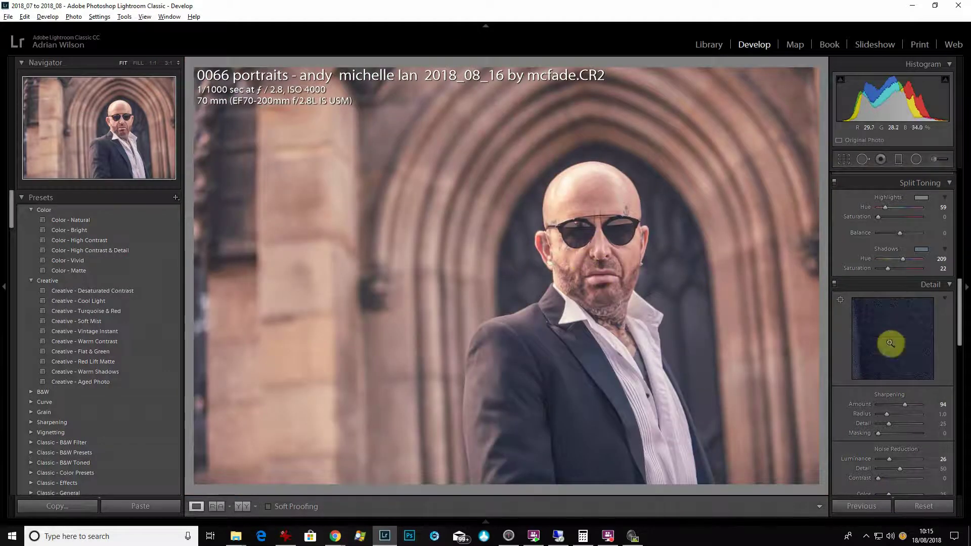
left_click(901, 404)
Turn on chromatic aberration removal and lens profile corrections for the portrait.
scroll(962, 331, "down", 1)
left_click_drag(961, 332, 956, 386)
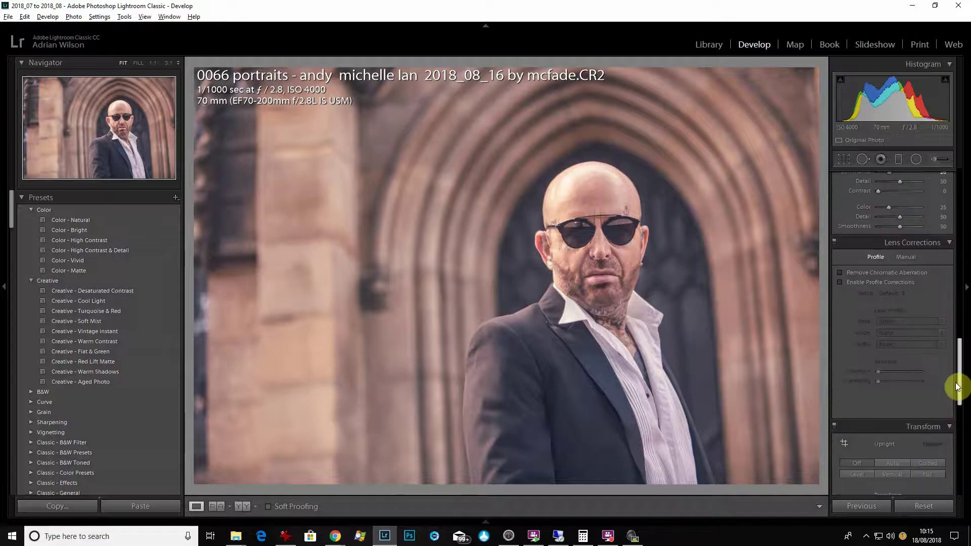
left_click(840, 258)
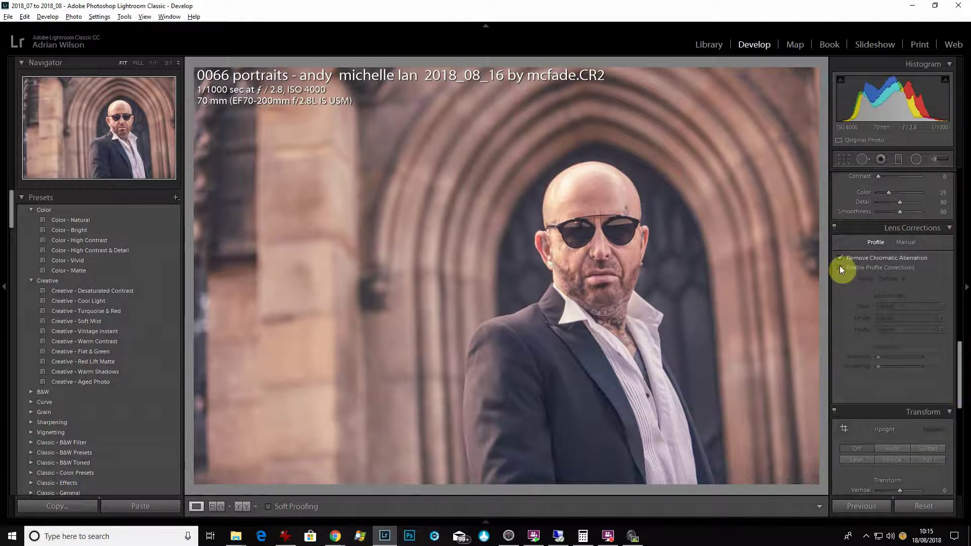
left_click(840, 267)
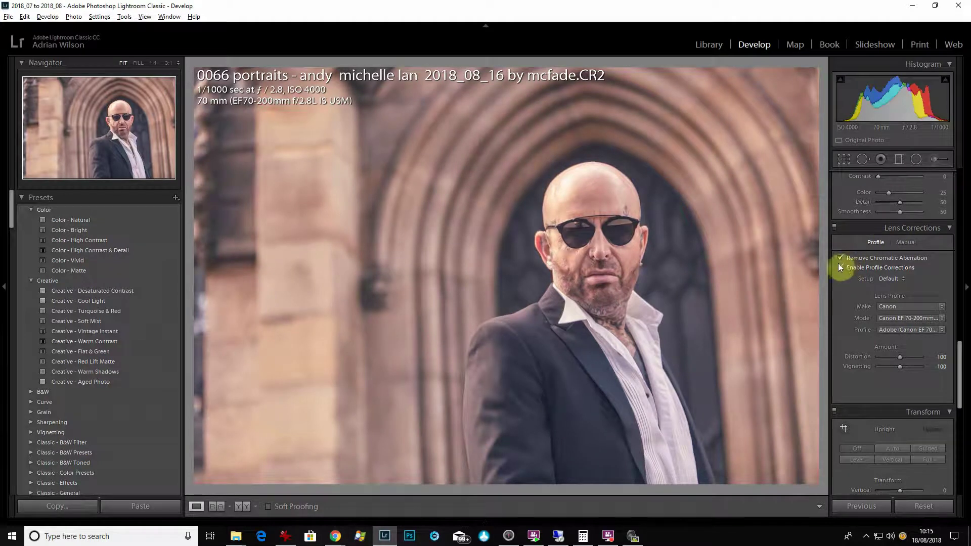
Try straightening the portrait to an angle of 6.01 with the Crop & Straighten tool.
left_click_drag(963, 357, 966, 406)
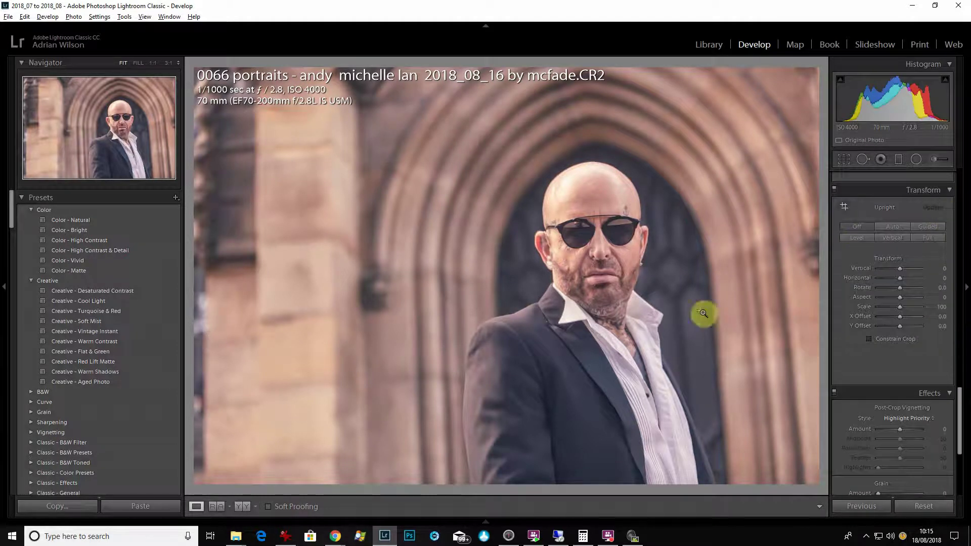
left_click(844, 159)
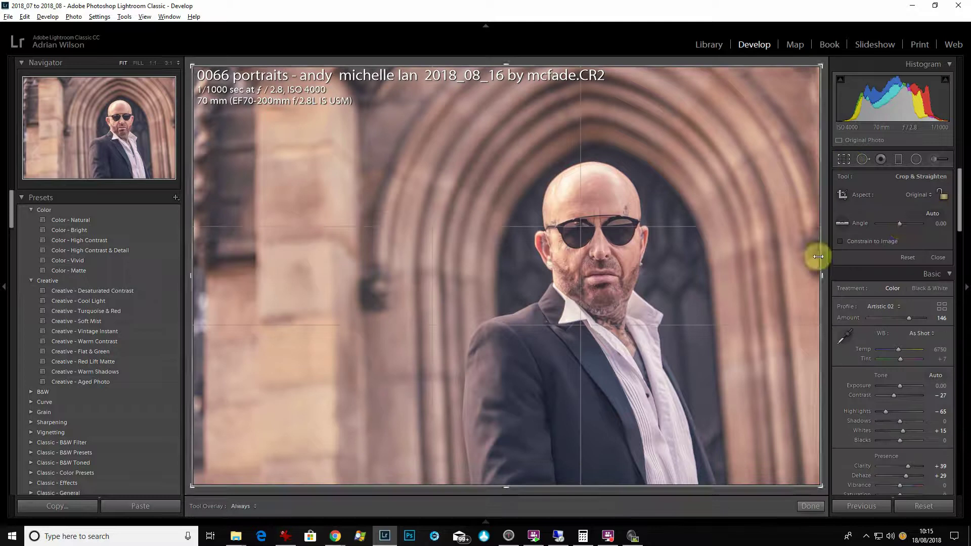
left_click(842, 223)
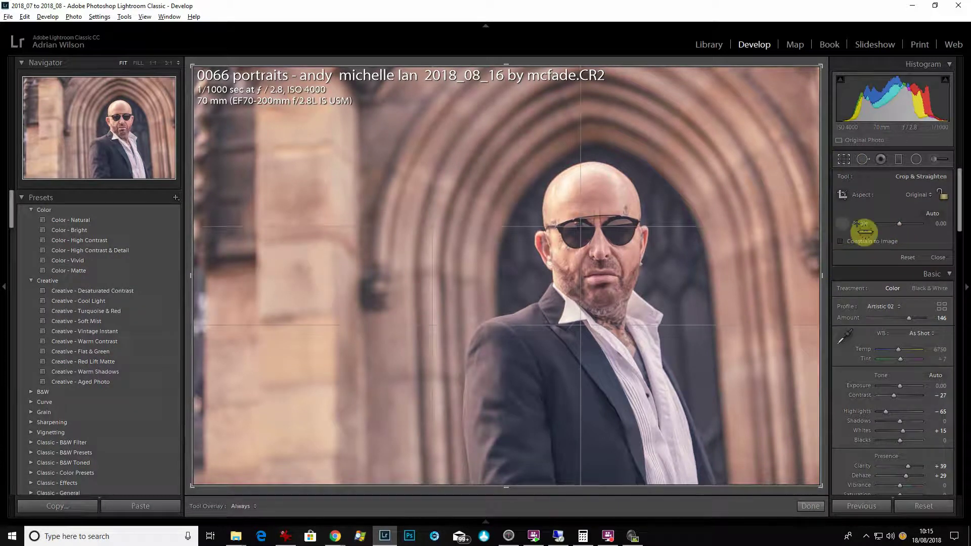
left_click_drag(710, 281, 728, 495)
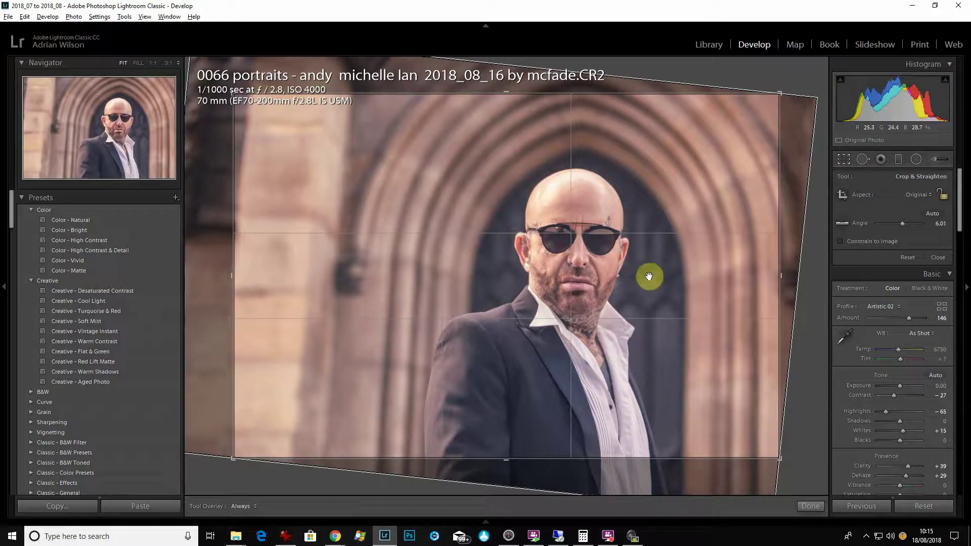
key("Return")
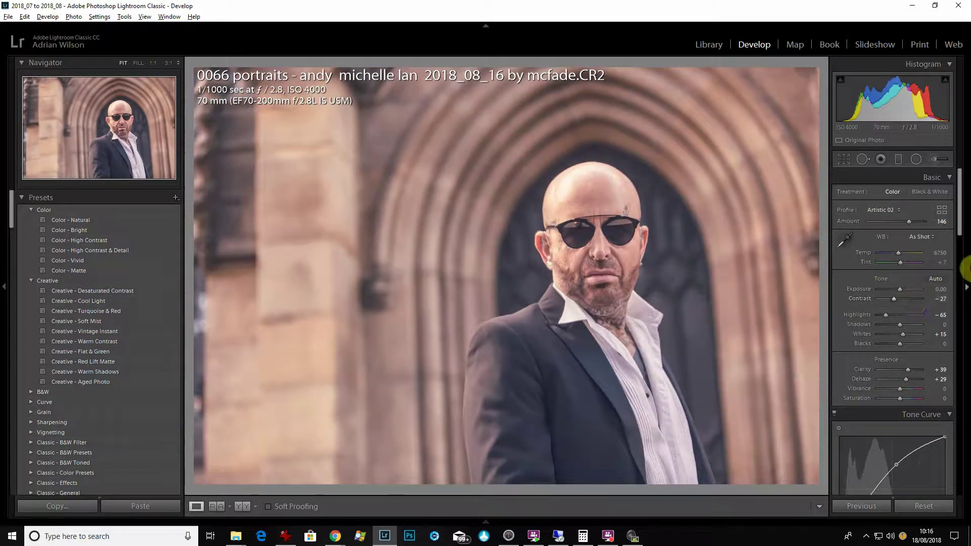
left_click_drag(963, 192, 966, 213)
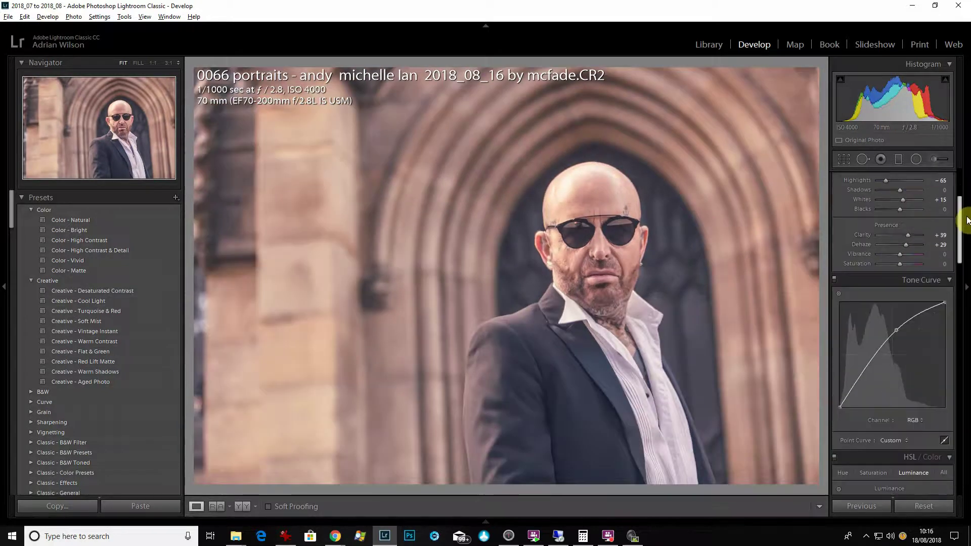
scroll(962, 210, "up", 3)
left_click(845, 159)
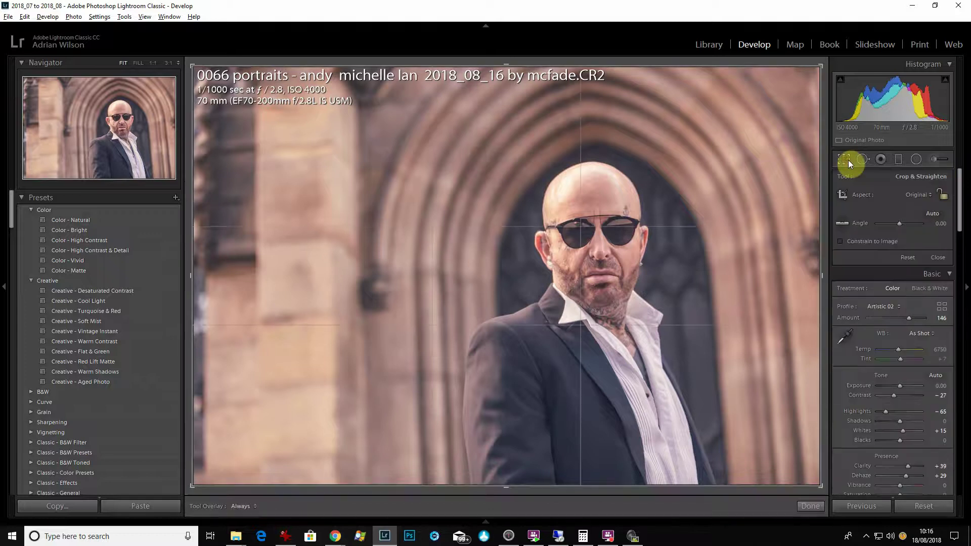
left_click(848, 160)
Add a dark post-crop vignette with amount -34, midpoint 34 and feather 100.
left_click_drag(962, 211, 955, 481)
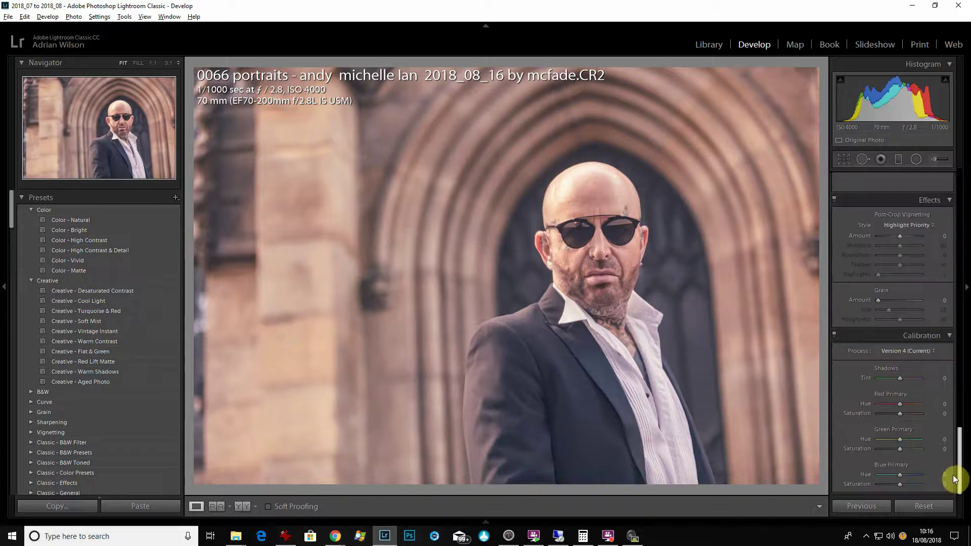
left_click(895, 236)
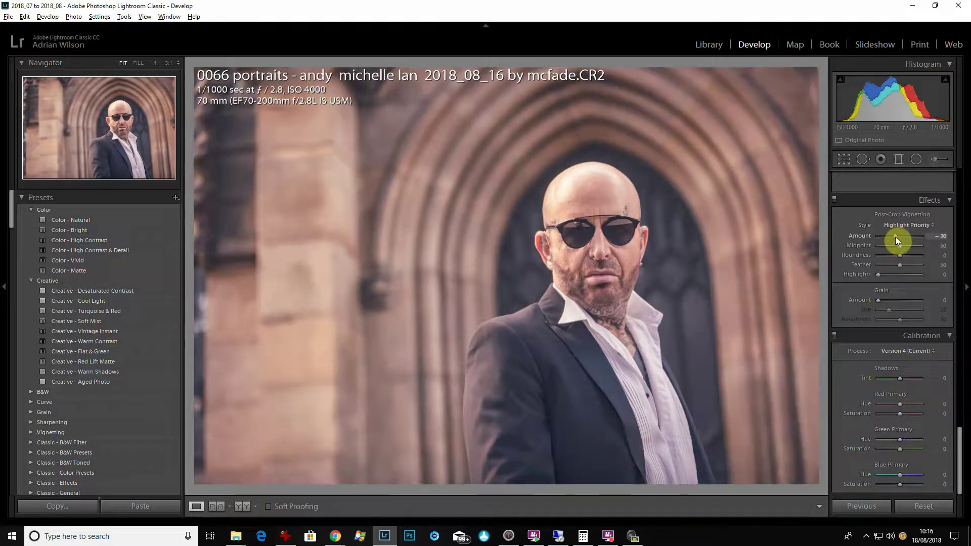
left_click(892, 238)
left_click(892, 245)
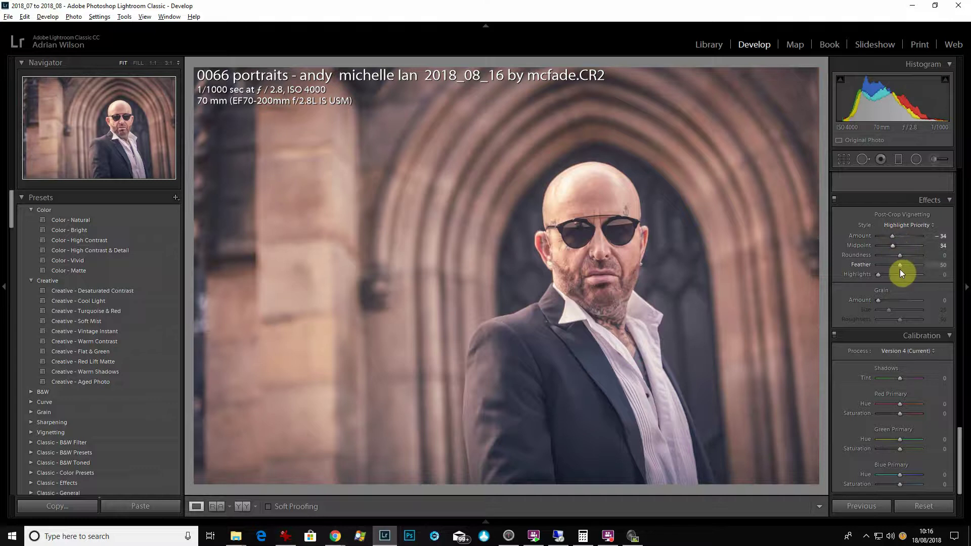
left_click_drag(900, 265, 923, 264)
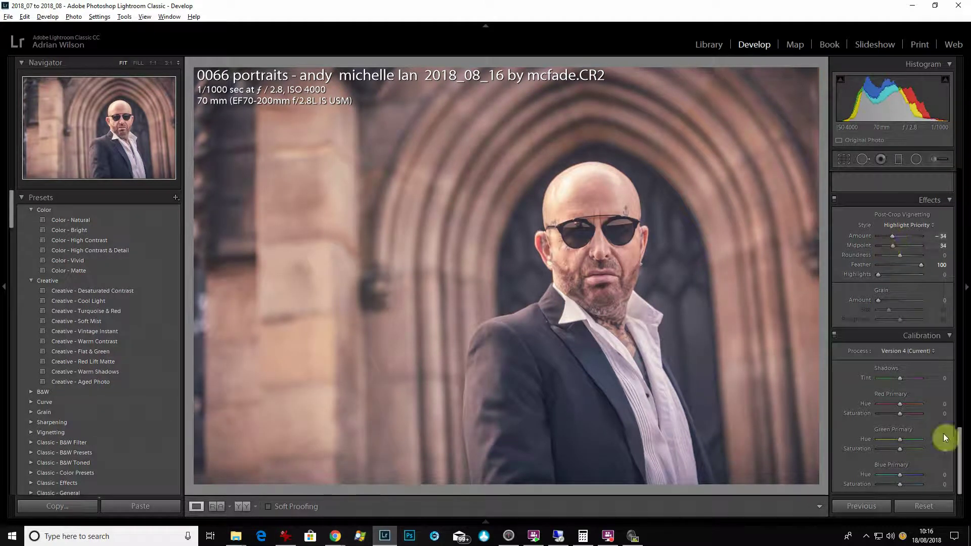
Compare the edited portrait 0066 with the unedited neighbouring photo 0065.
left_click_drag(964, 477, 968, 208)
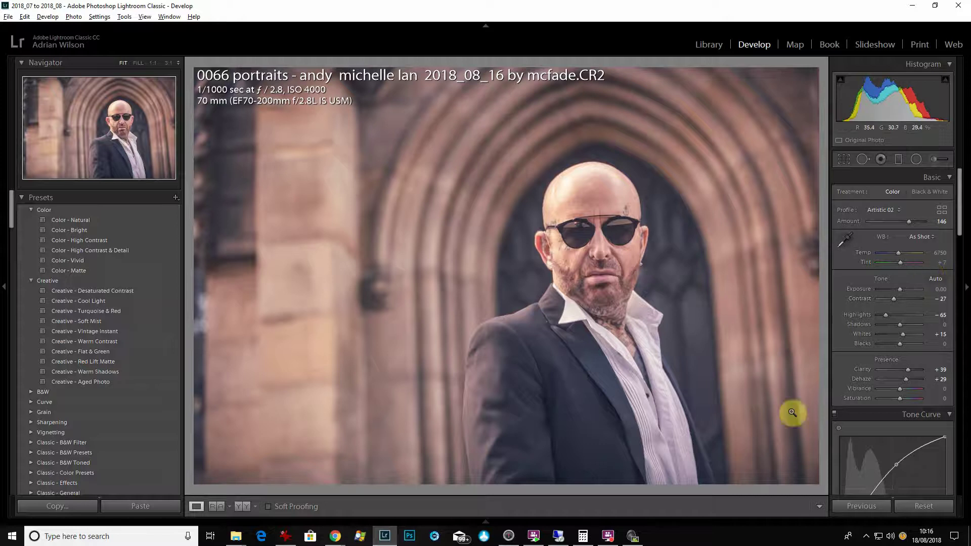
left_click(485, 524)
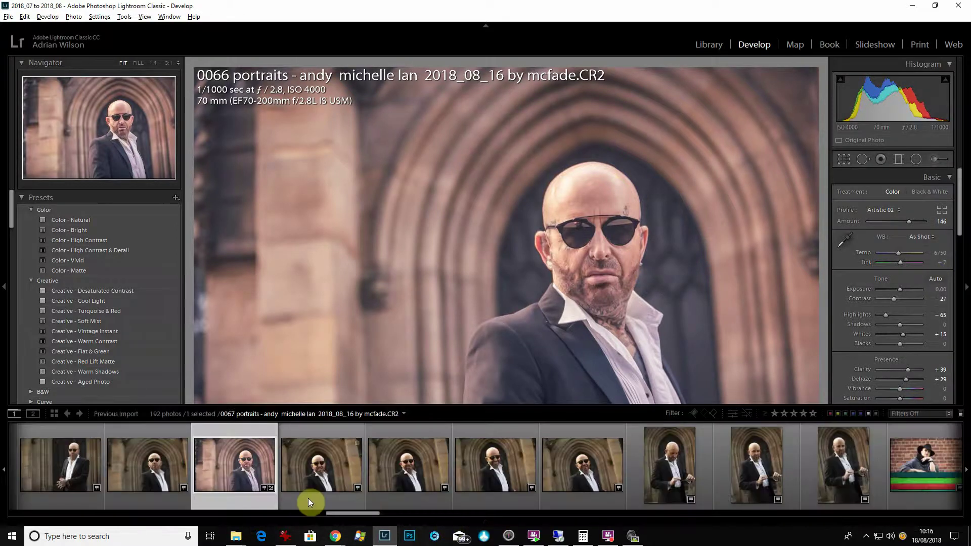
left_click(150, 499)
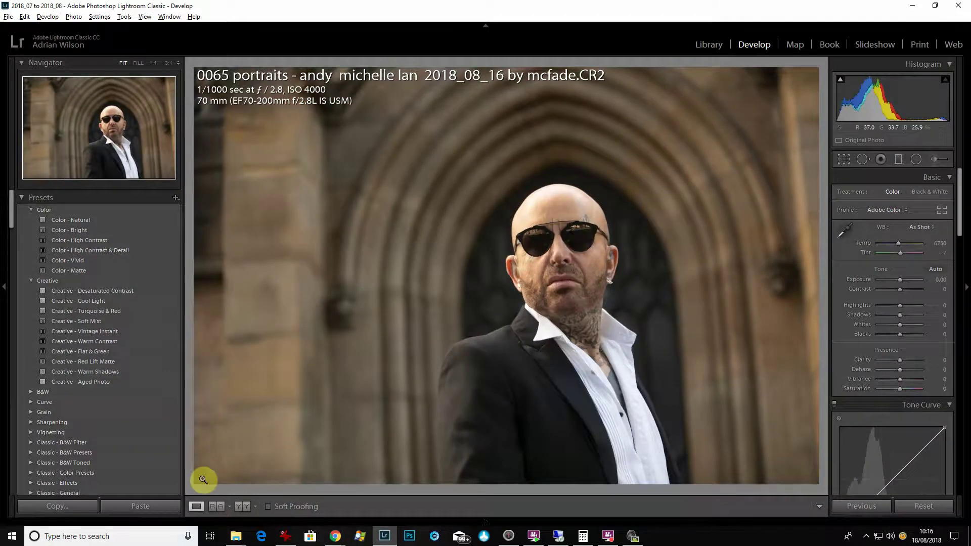
key("Right")
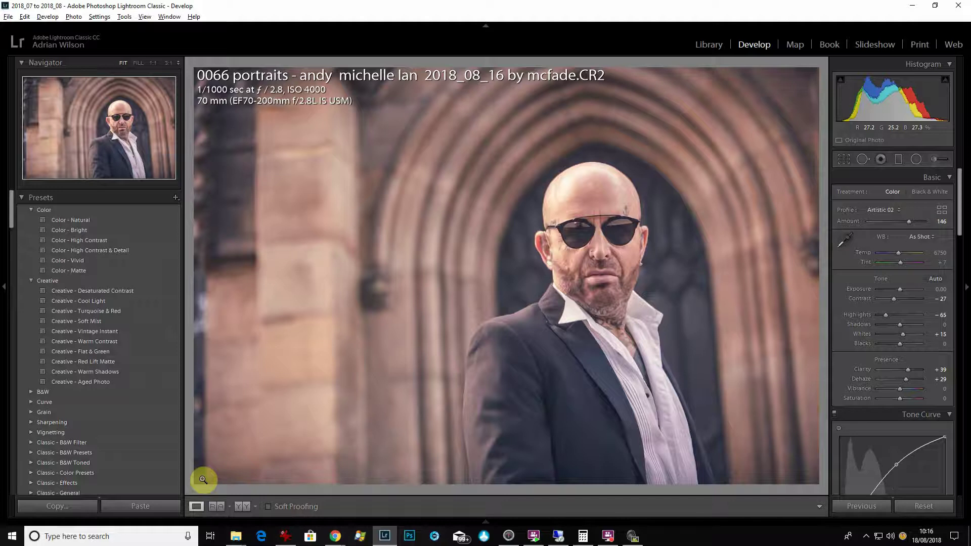
Preview the Artistic and B&W creative profiles on the portrait and apply B&W 08.
left_click(899, 211)
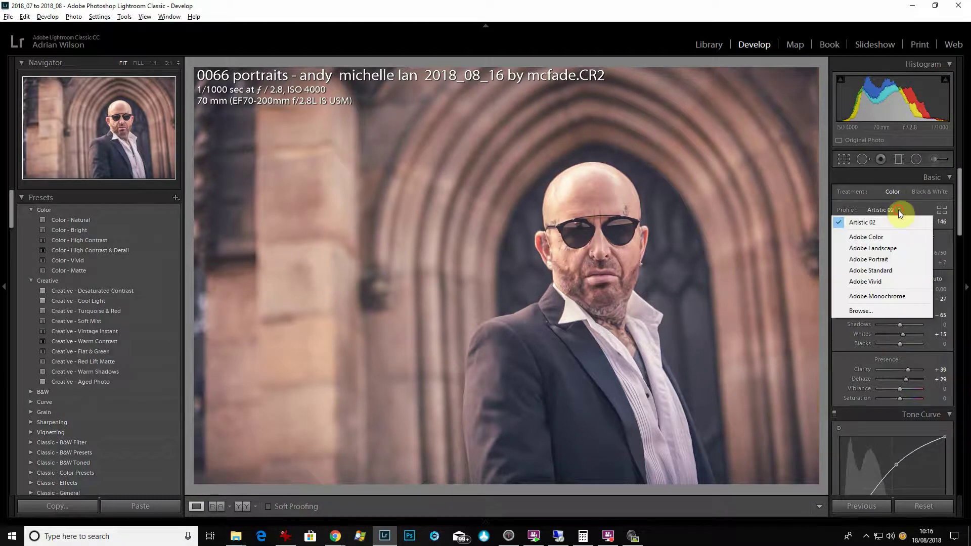
left_click(942, 209)
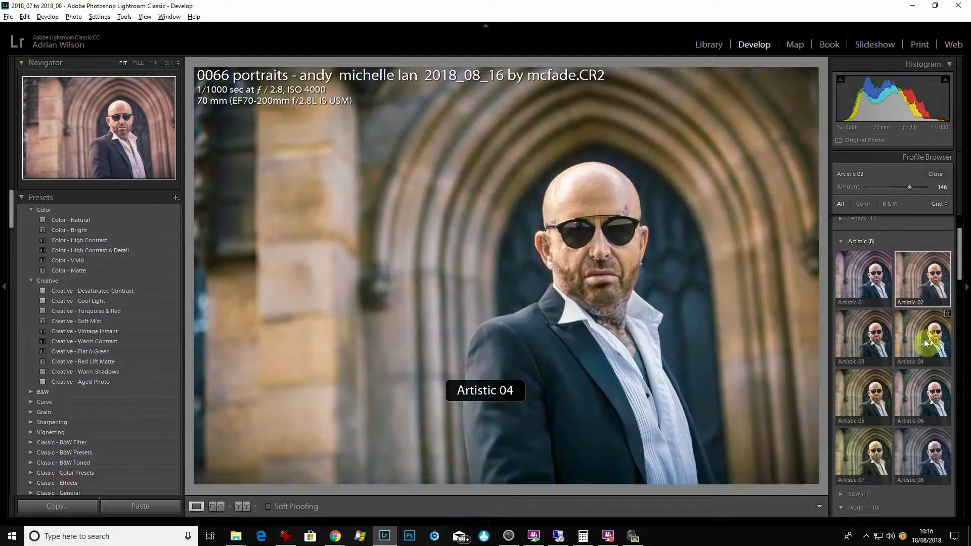
left_click_drag(955, 277, 954, 224)
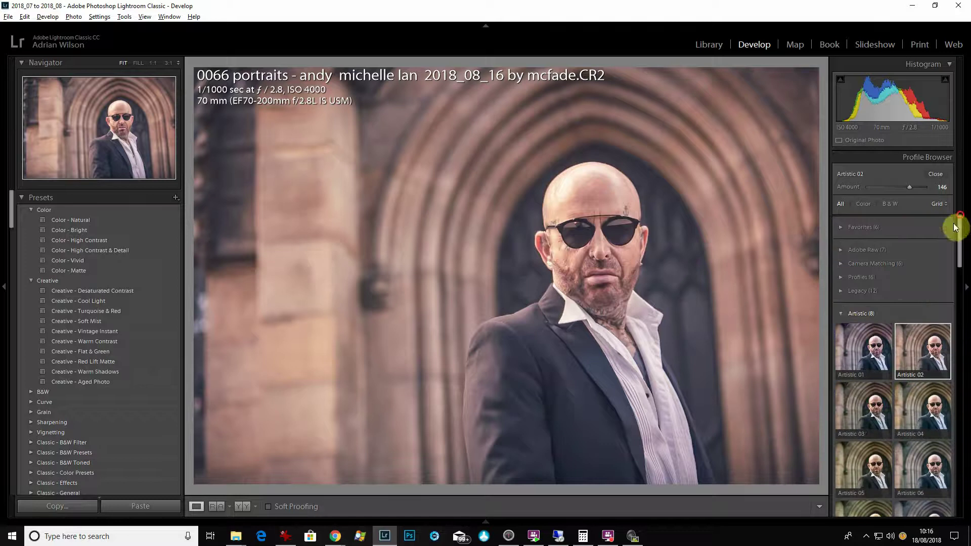
left_click(840, 314)
left_click(839, 327)
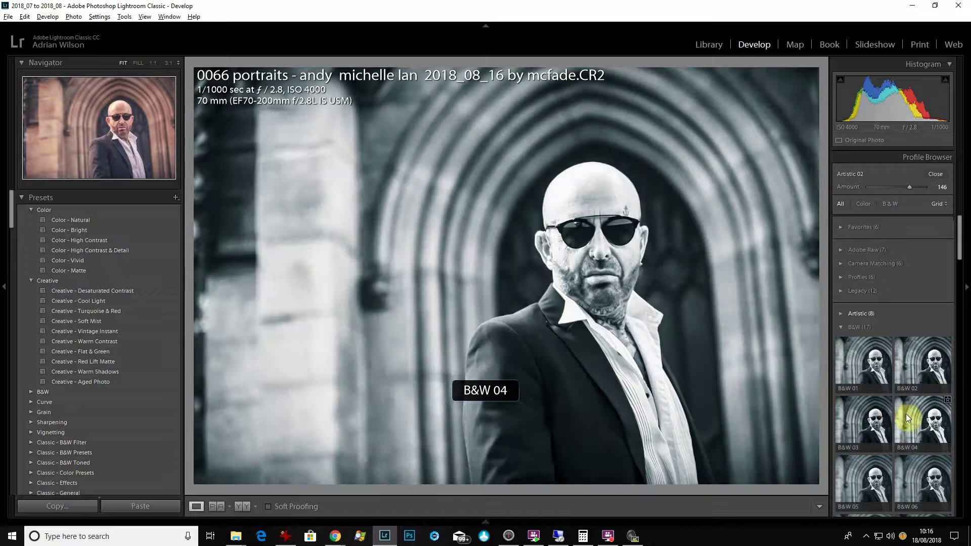
scroll(918, 402, "down", 2)
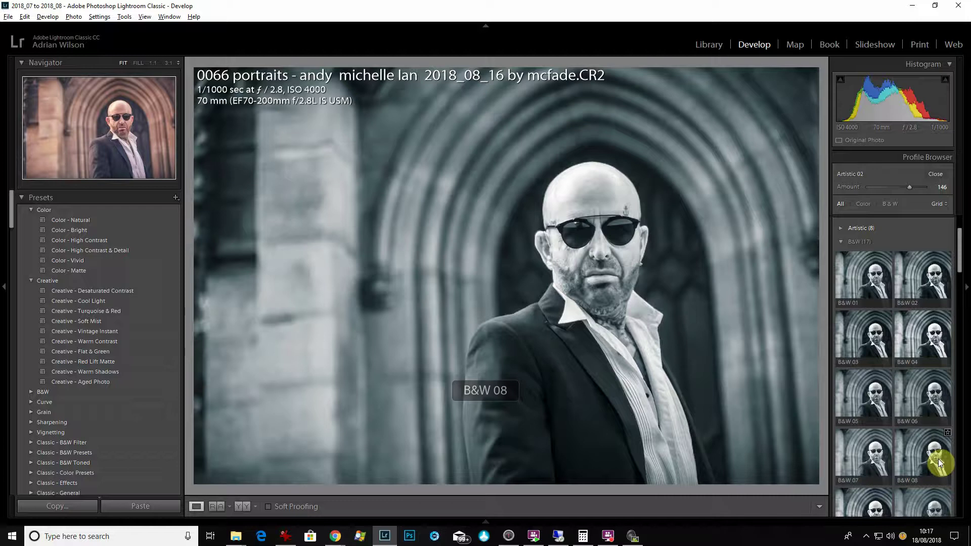
left_click(939, 459)
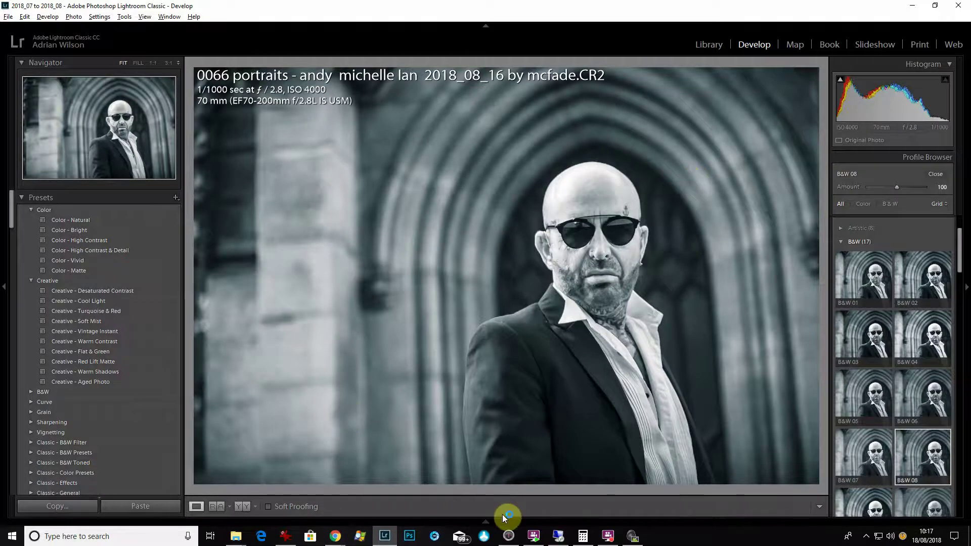
Create a virtual copy of the B&W 08 portrait and apply the B&W 06 profile to it.
left_click(487, 521)
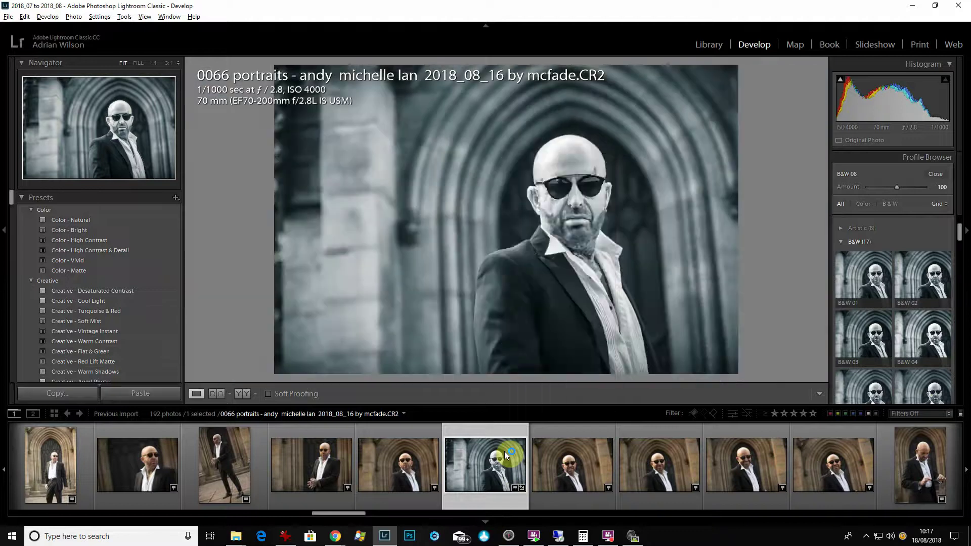
right_click(505, 454)
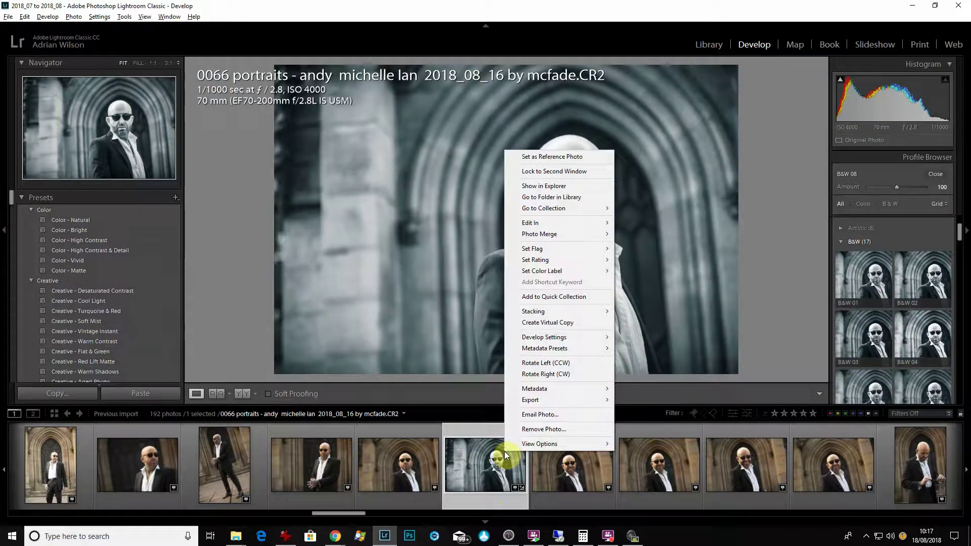
left_click(597, 325)
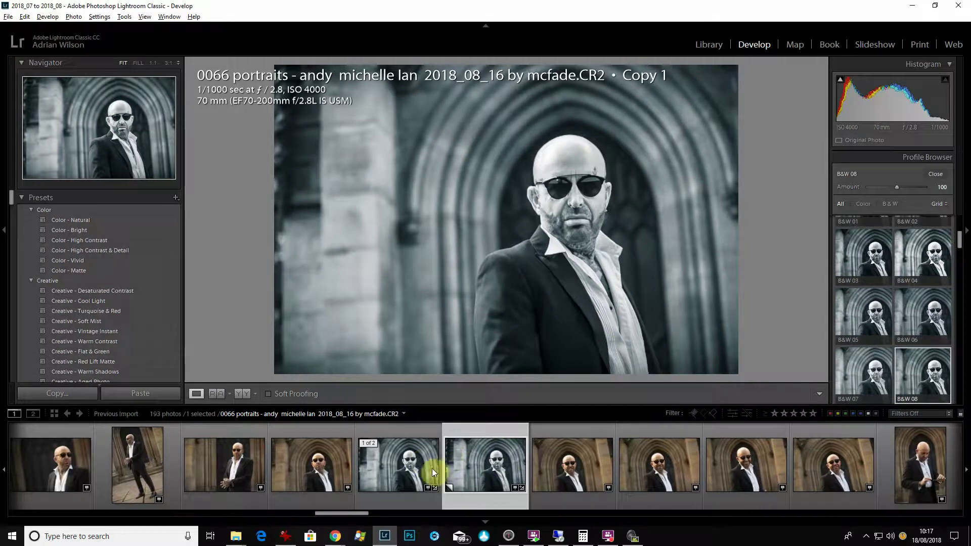
left_click(917, 333)
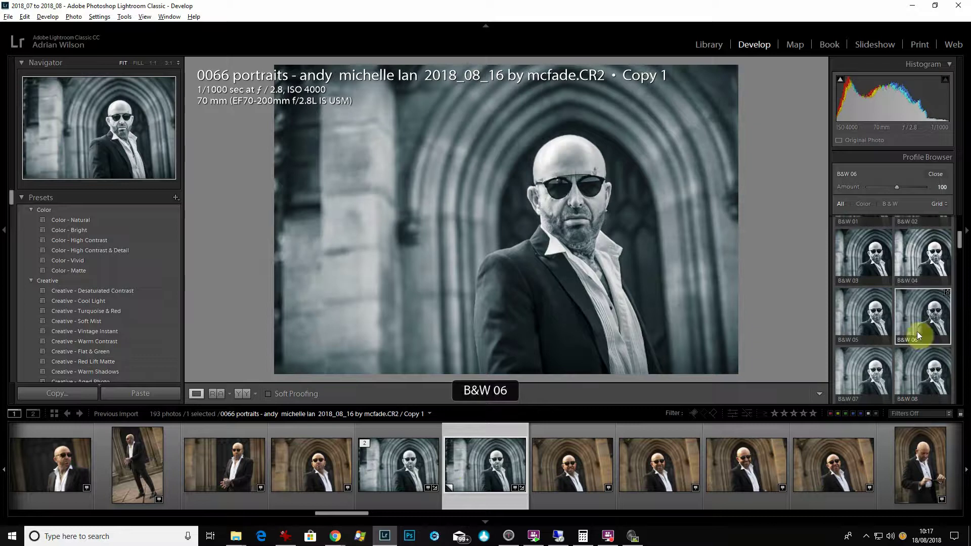
Create a second virtual copy from Copy 1 and apply the Modern 01 profile to it.
right_click(502, 460)
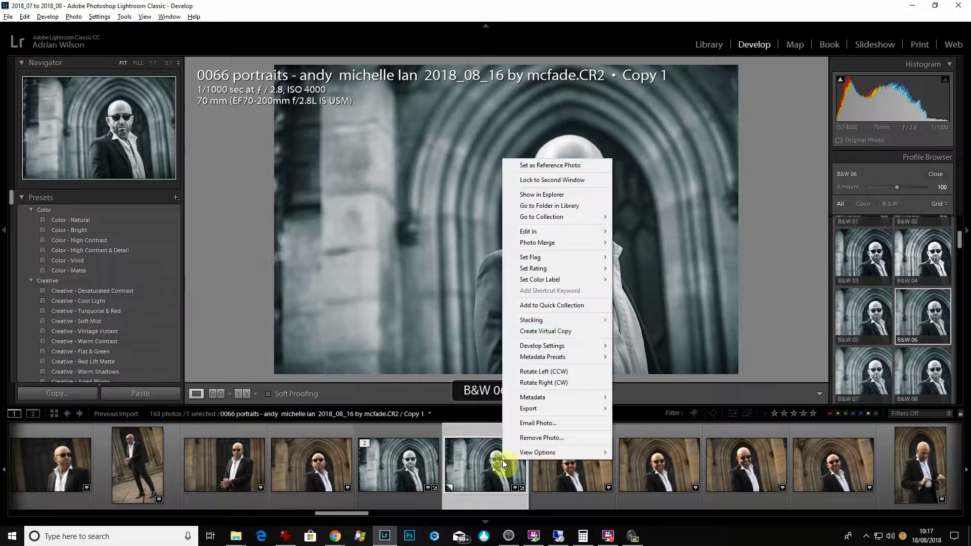
left_click(580, 331)
scroll(903, 329, "down", 3)
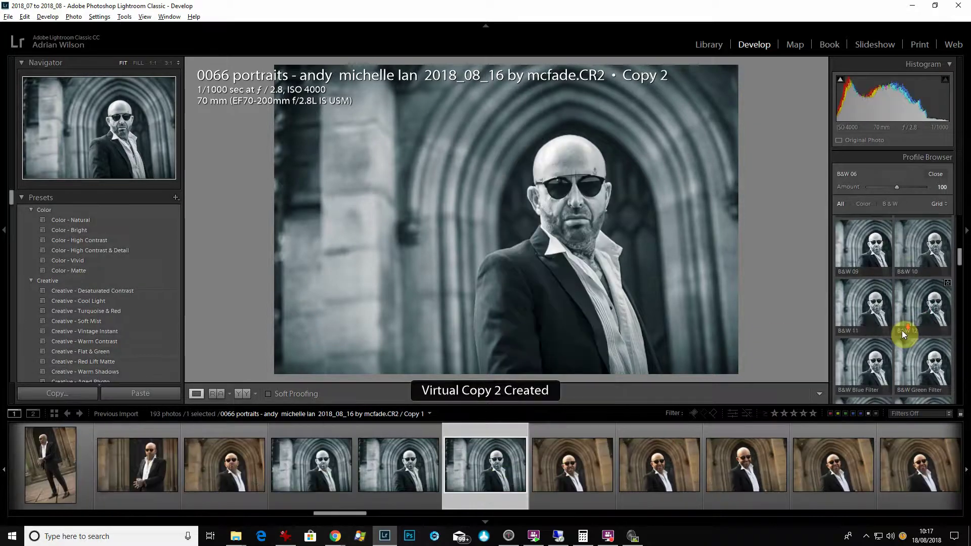
scroll(902, 330, "down", 3)
left_click(903, 332)
left_click(869, 332)
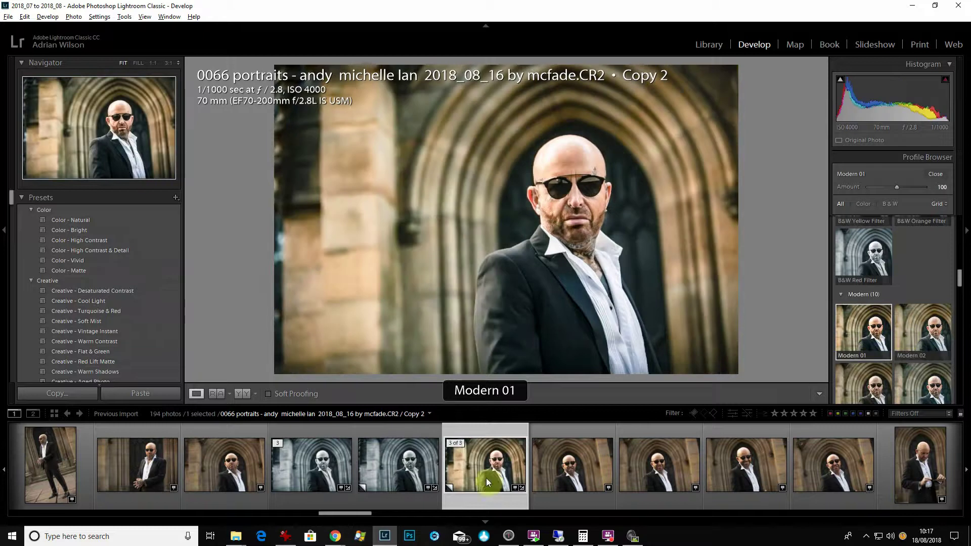
Compare the original portrait with its two virtual copies.
left_click(307, 499)
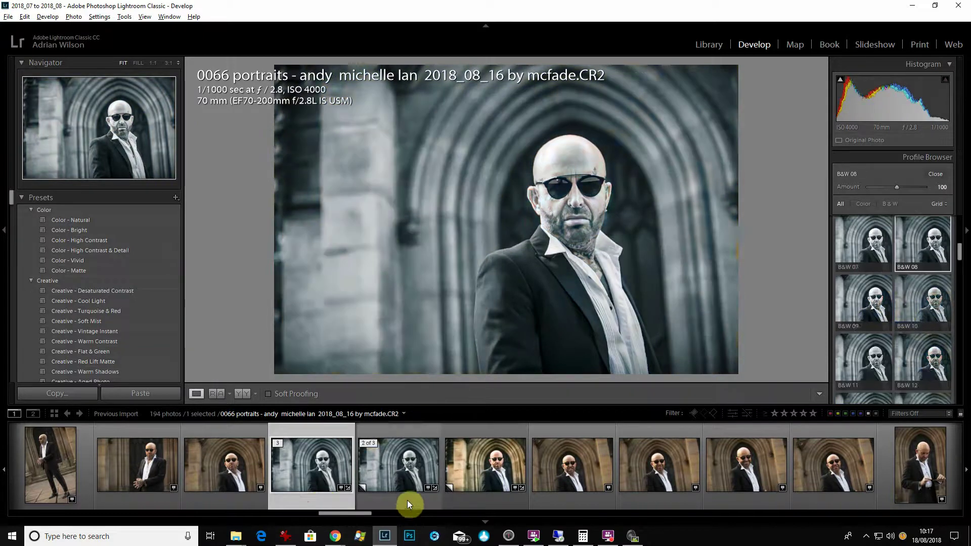
left_click(408, 500)
left_click(500, 499)
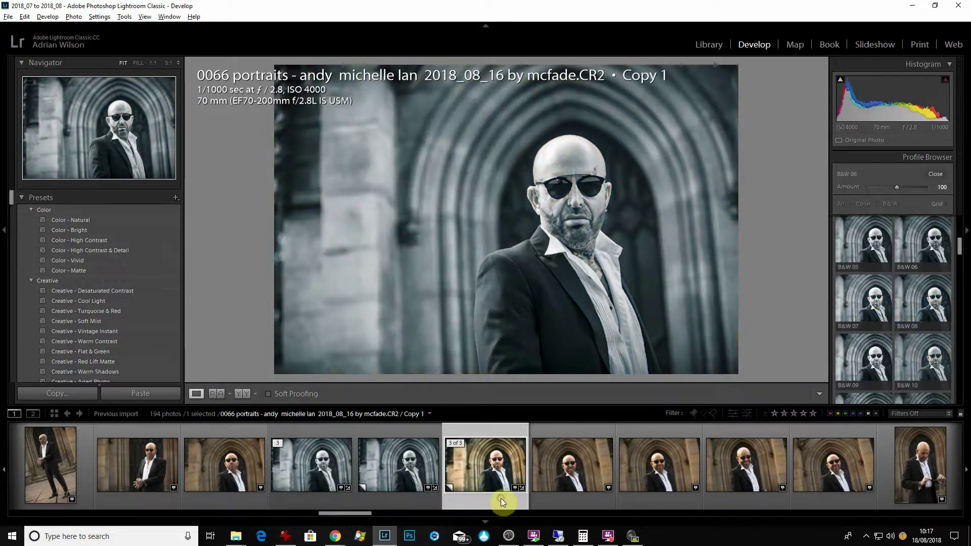